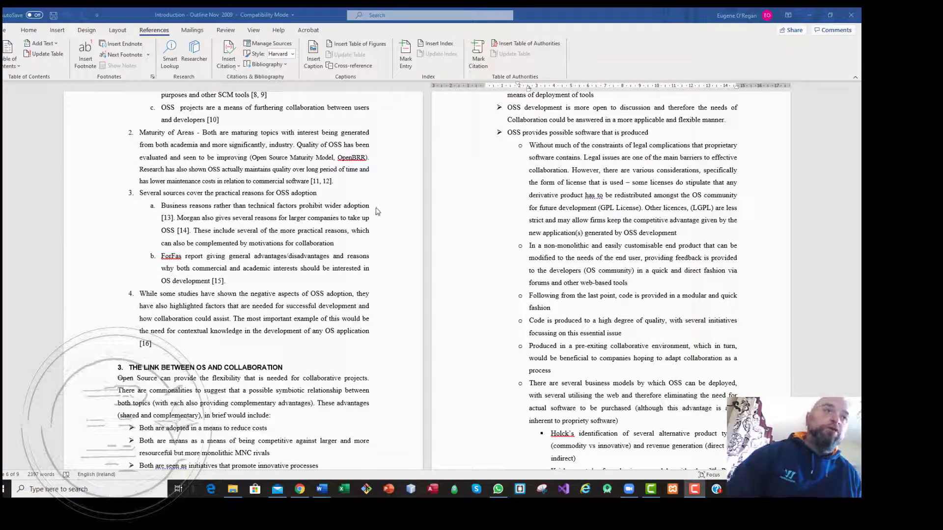
Scroll down to the REFERENCES list of five numbered sources on page 7
scroll(310, 208, down, 8)
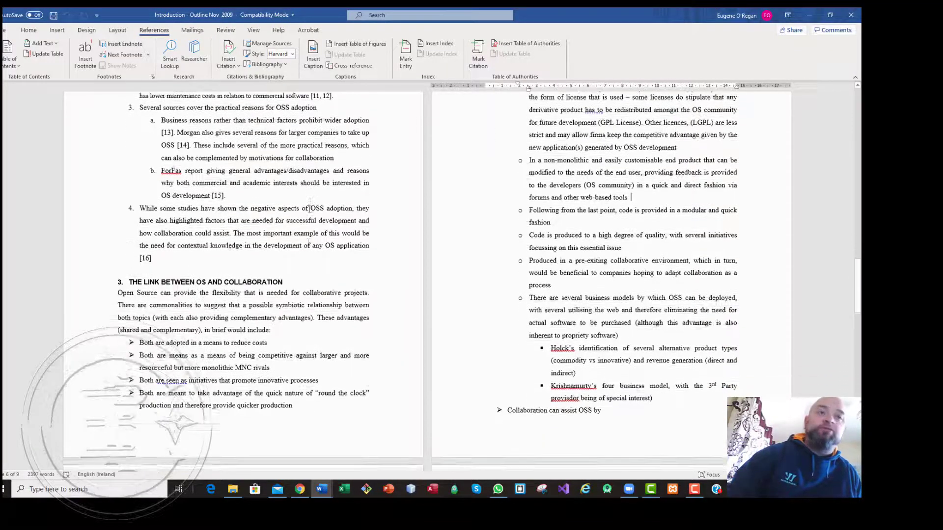
scroll(308, 206, down, 9)
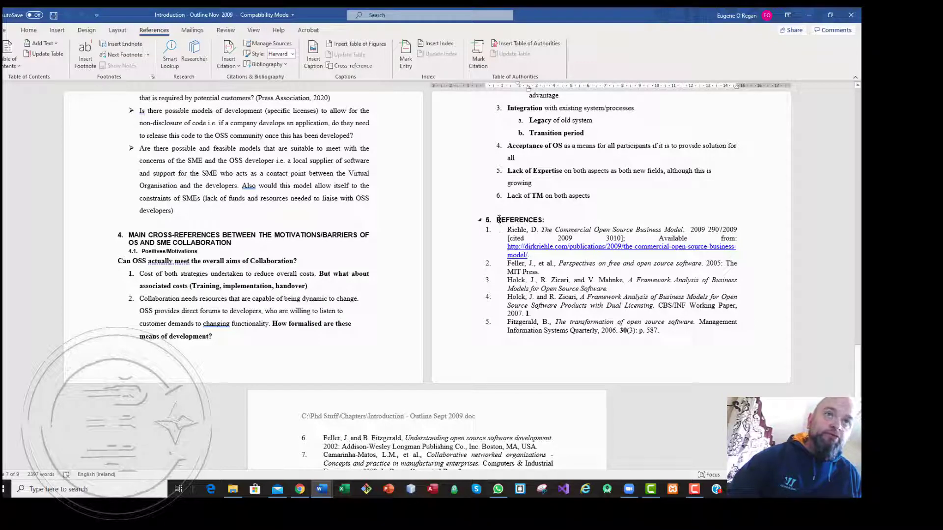
Delete everything from REFERENCES to the document end and type 'Bibliography' in its place
click(498, 219)
key(ctrl+shift+End)
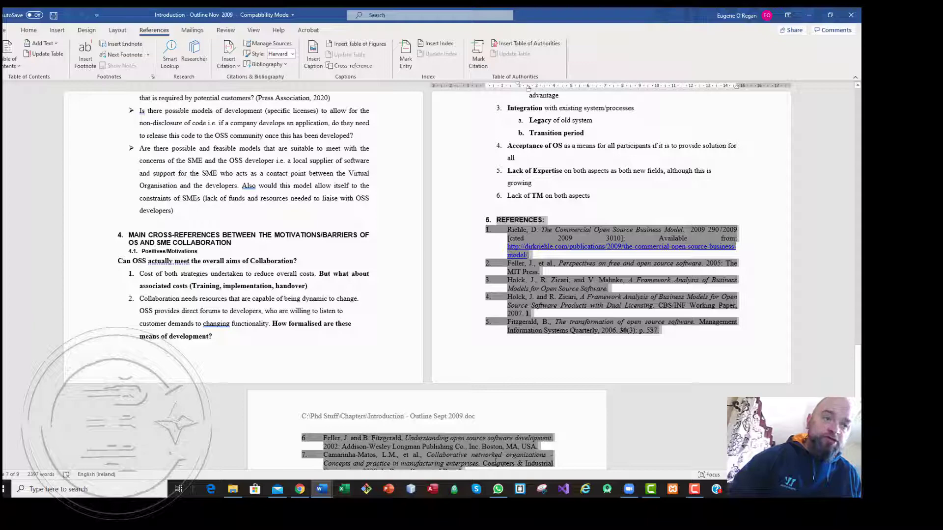
scroll(496, 462, down, 10)
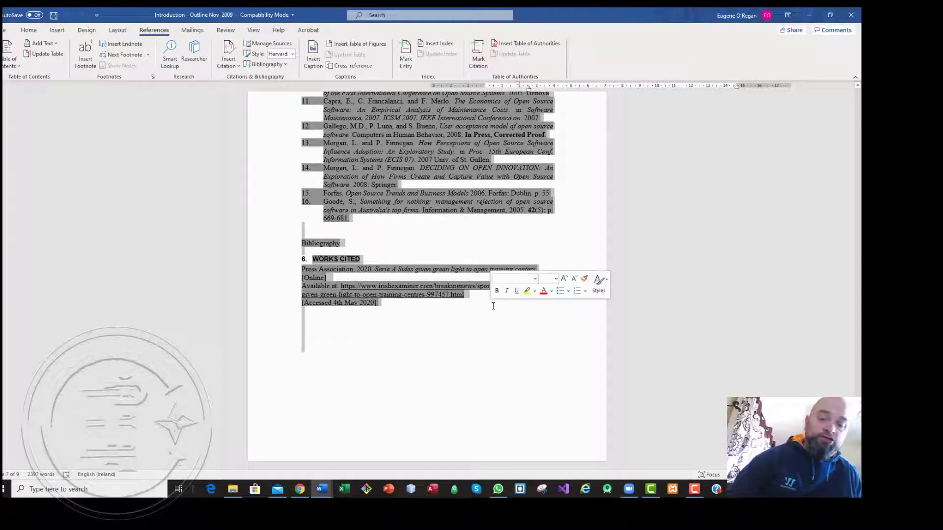
key(Delete)
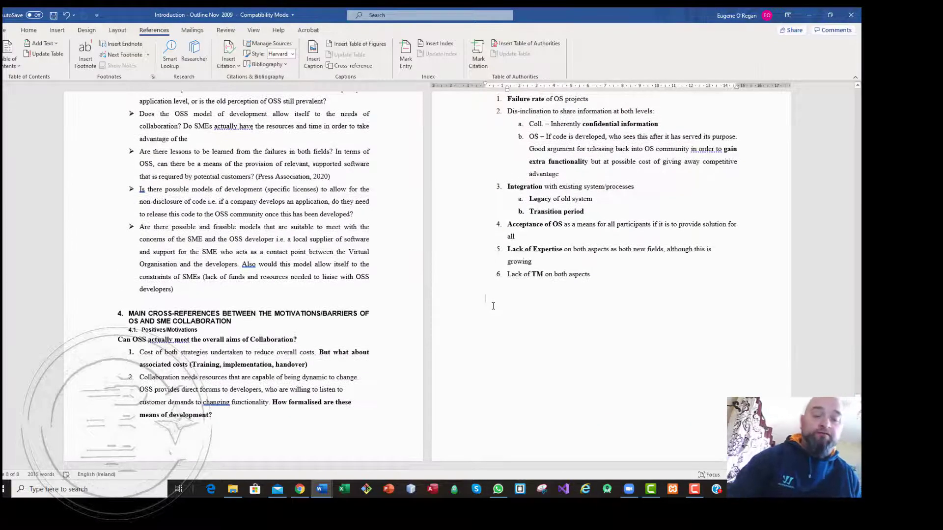
text(Bib)
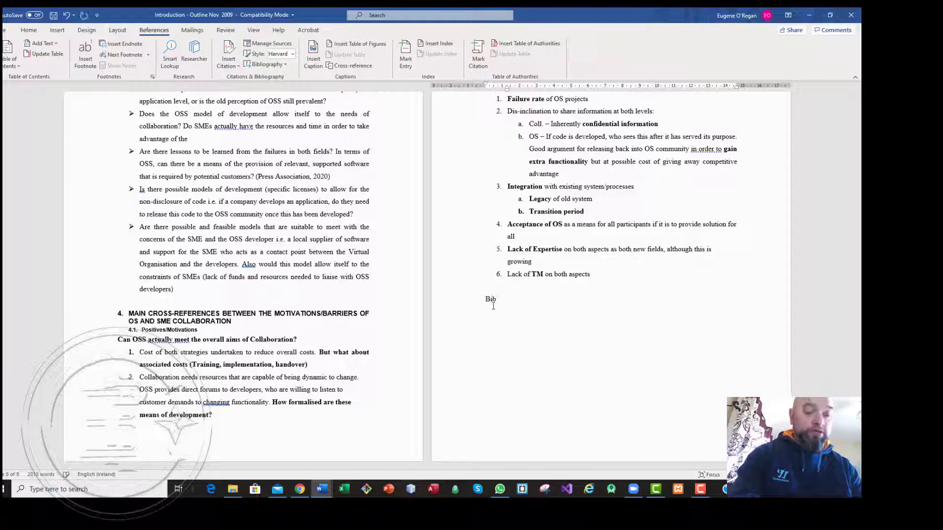
text(liogr)
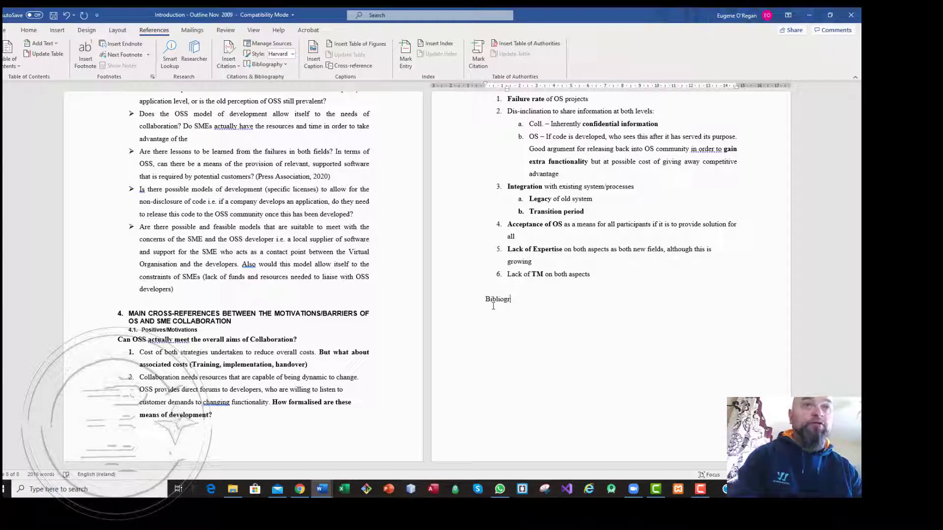
text(aphy)
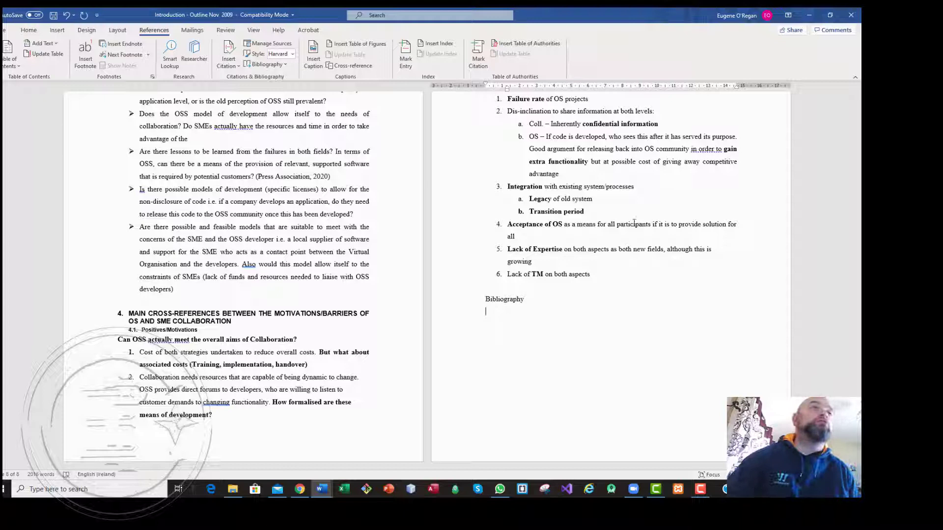
click(229, 60)
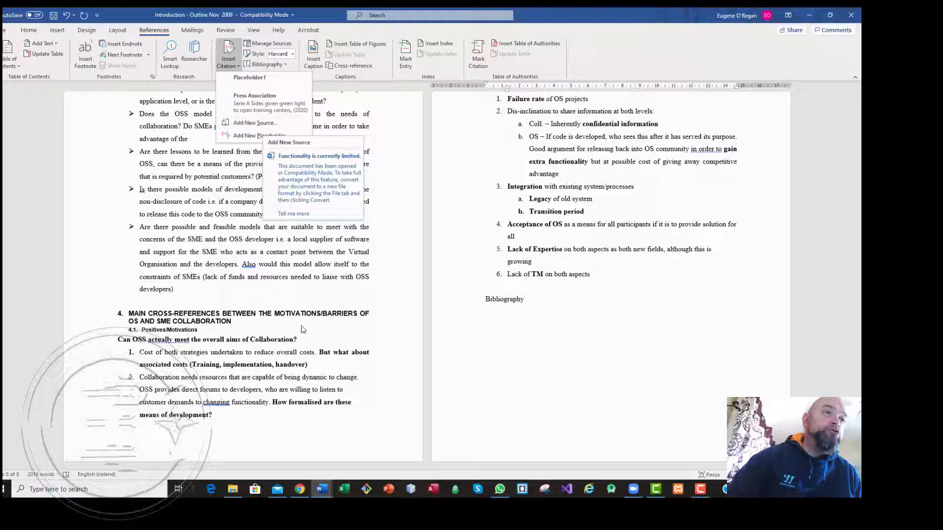
key(Escape)
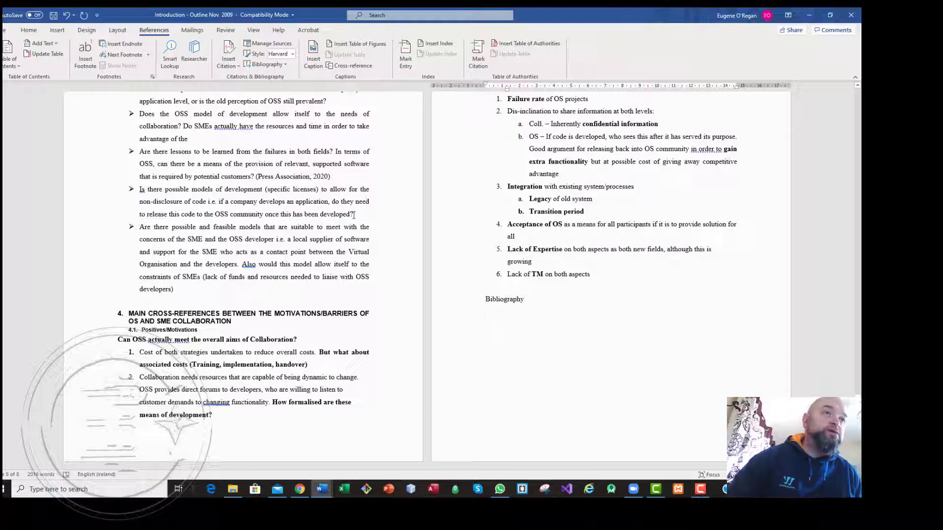
click(353, 214)
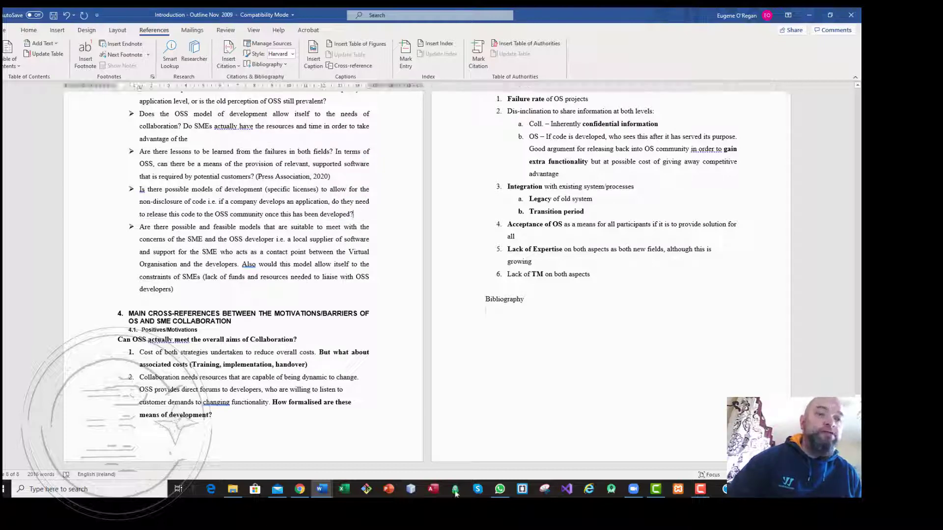
Copy the Irish Examiner article's web address from Chrome's address bar
click(299, 490)
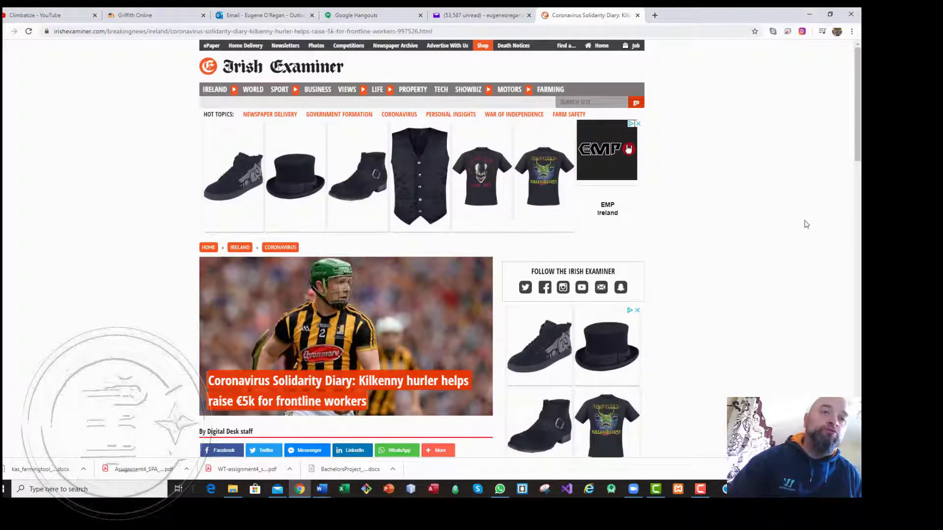
scroll(321, 170, down, 3)
click(298, 30)
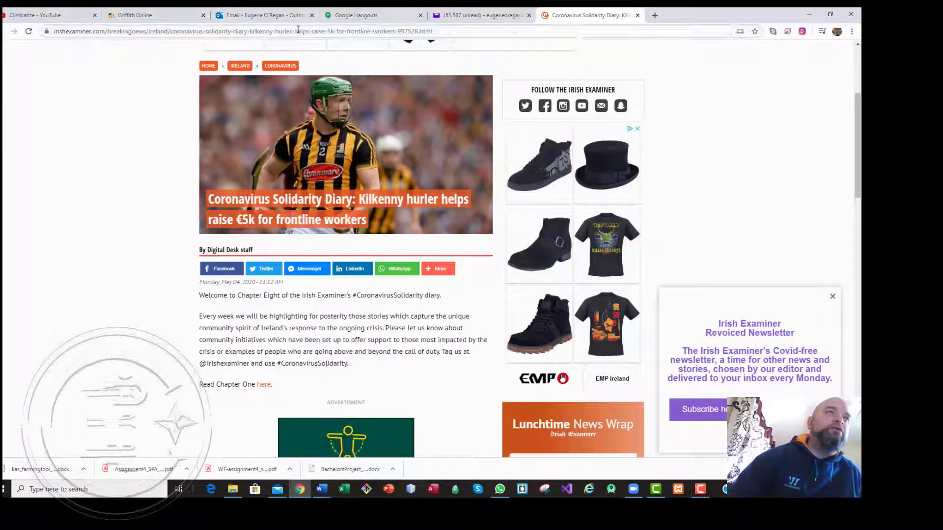
right_click(297, 30)
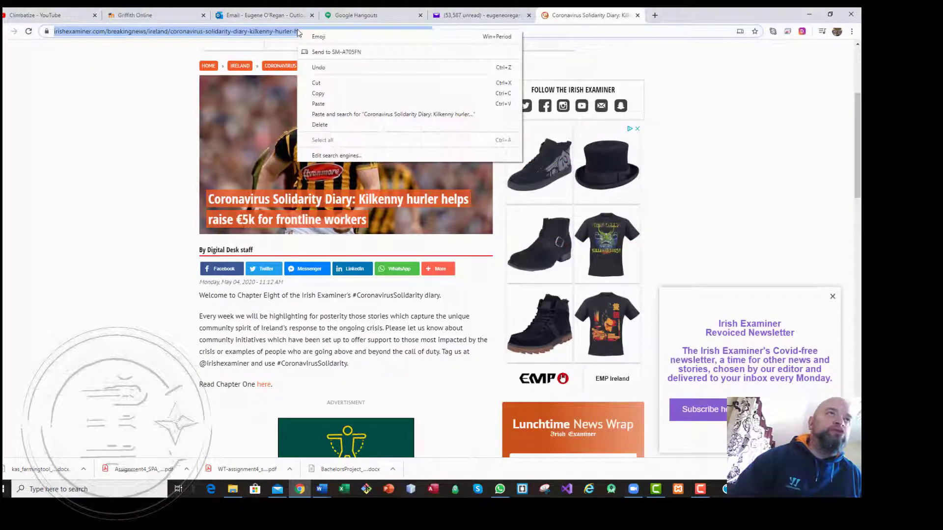
click(324, 91)
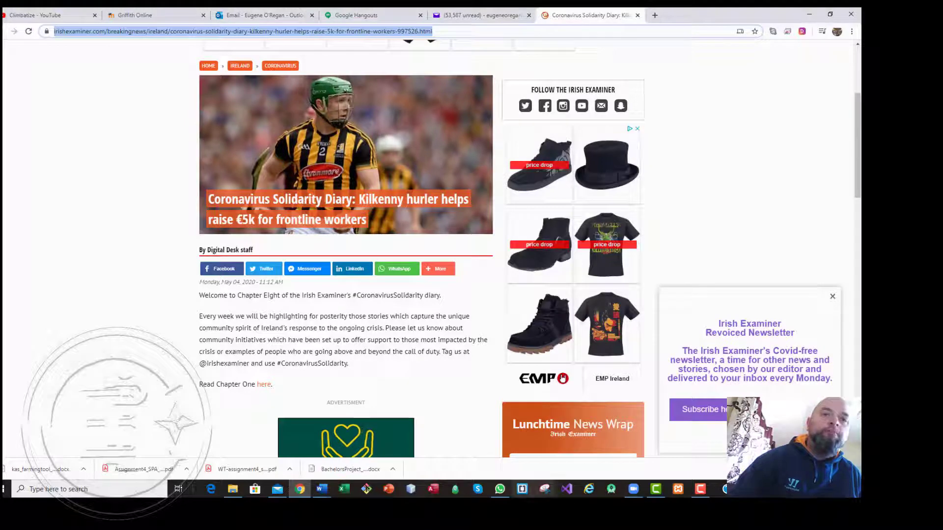
Back in Word, create a new citation source and paste the article's URL into it
mouse_move(322, 489)
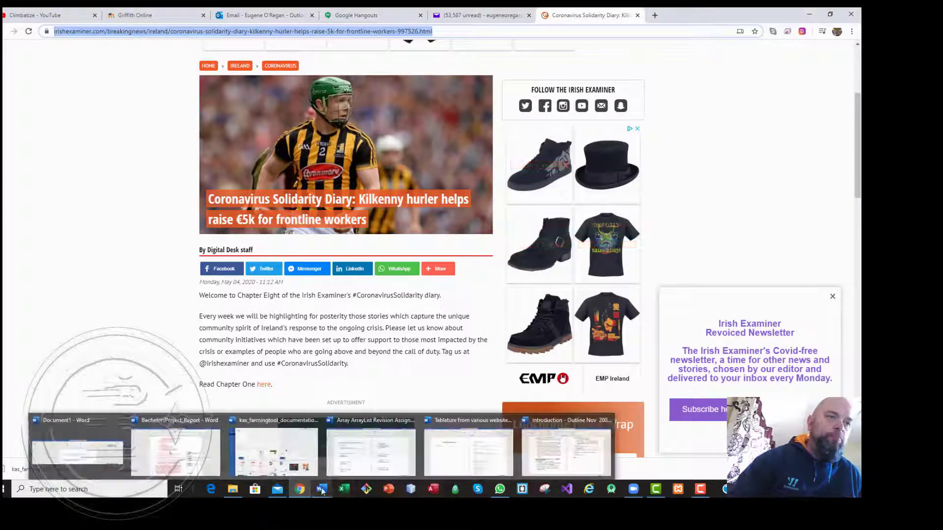
click(550, 457)
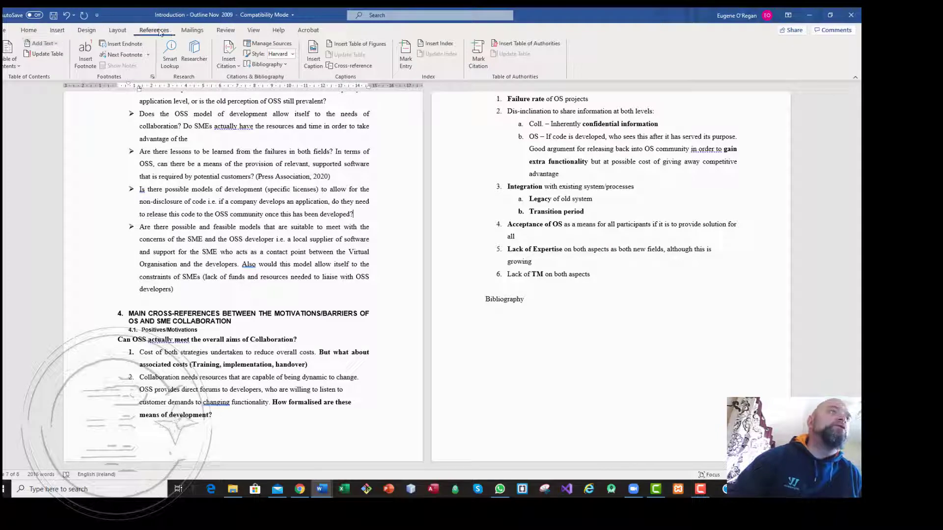
click(239, 67)
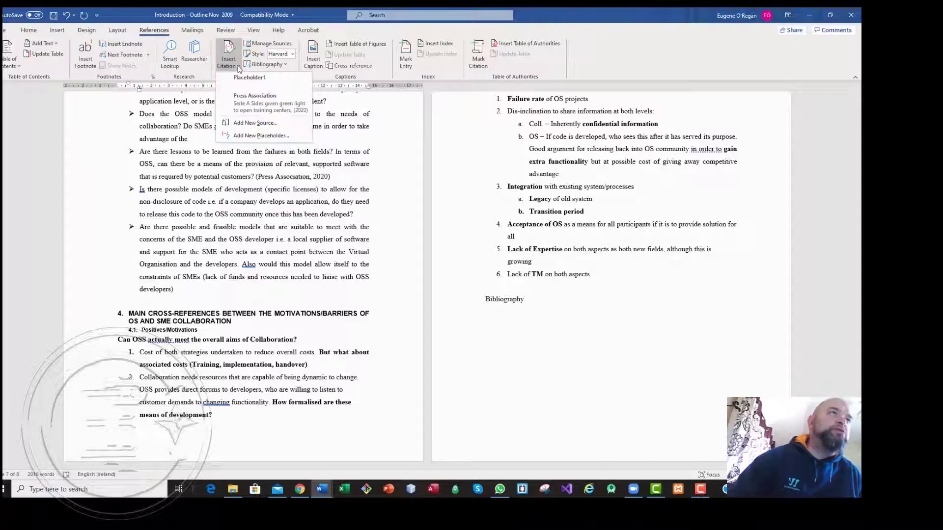
click(248, 123)
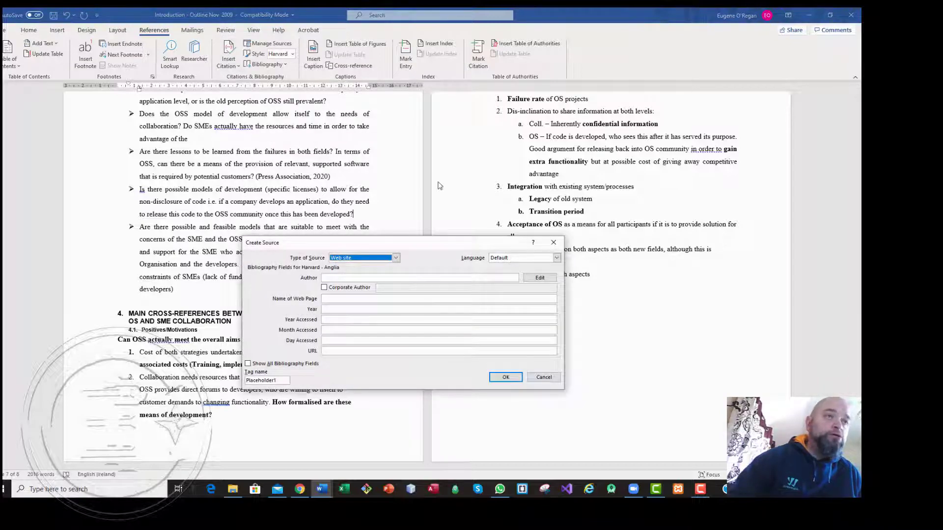
click(343, 350)
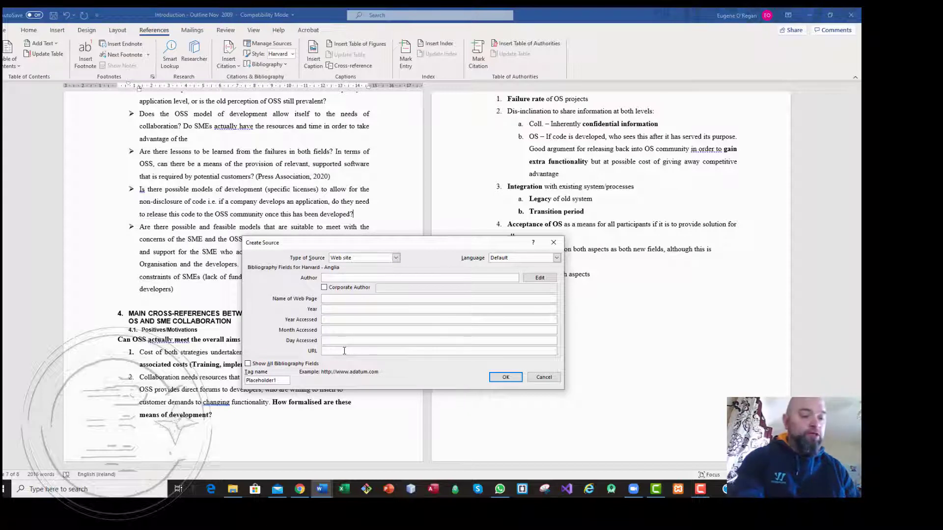
key(ctrl+v)
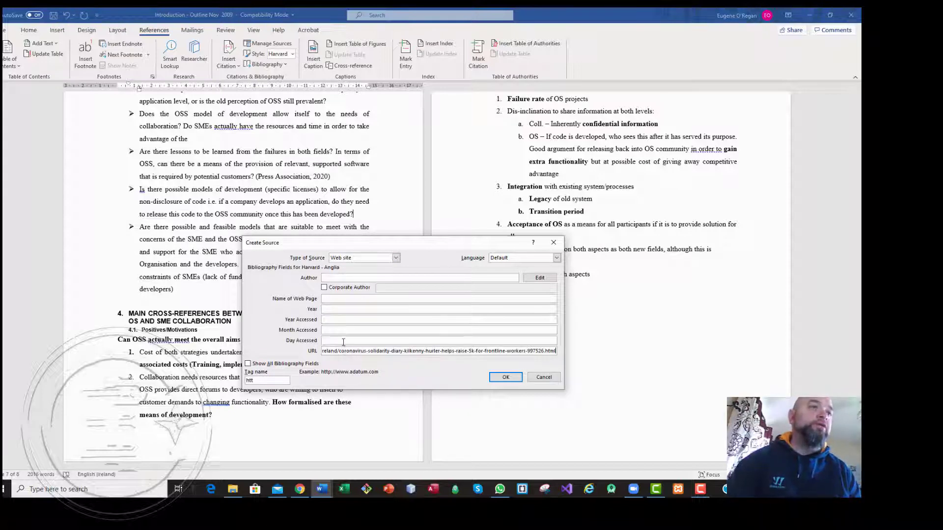
Enter accessed date 4th May 2020 and publication Year 2020 for the source
click(343, 340)
text(4th)
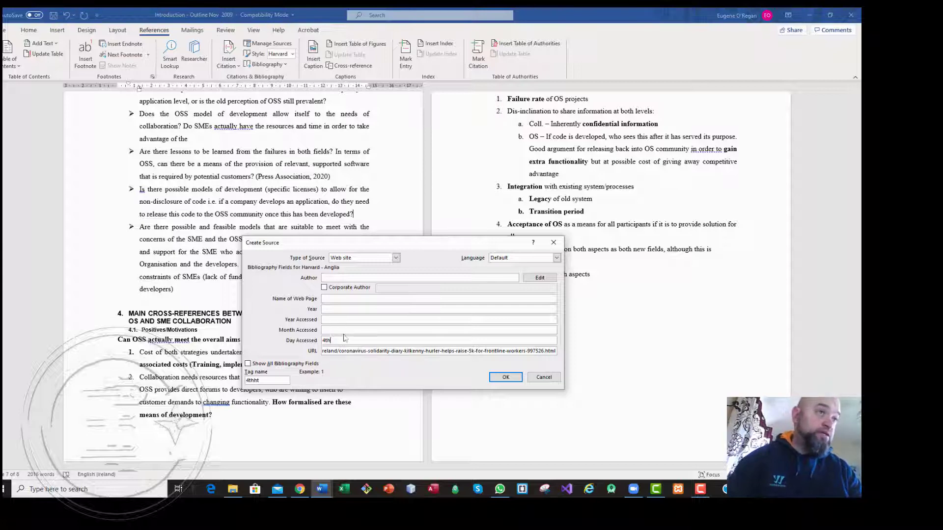
click(344, 330)
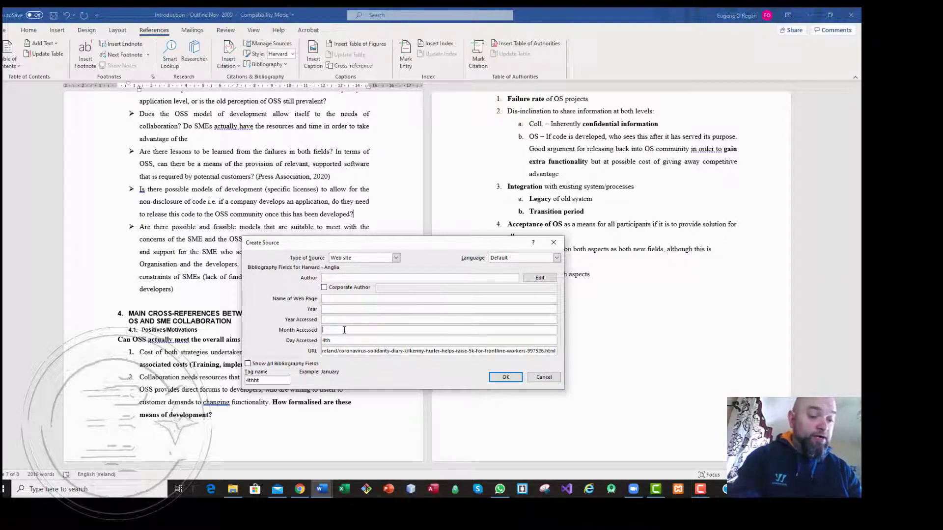
text(May)
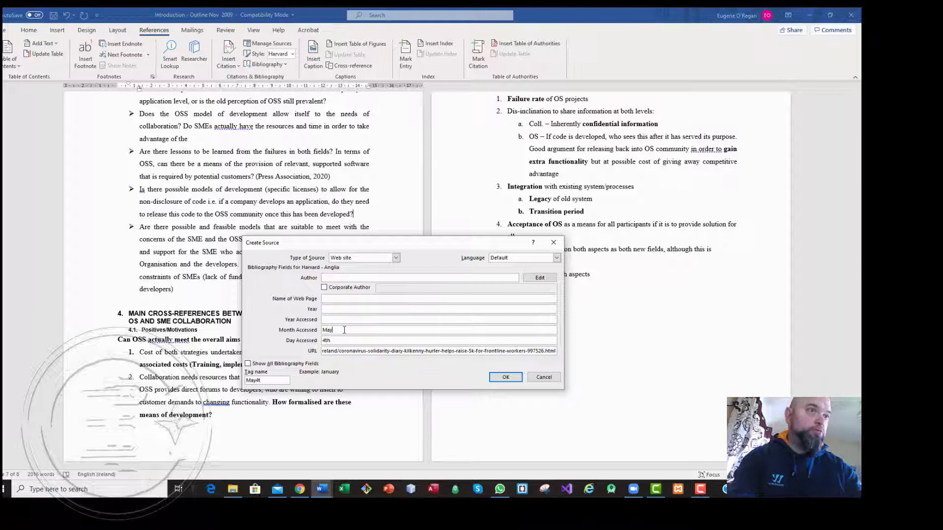
click(333, 319)
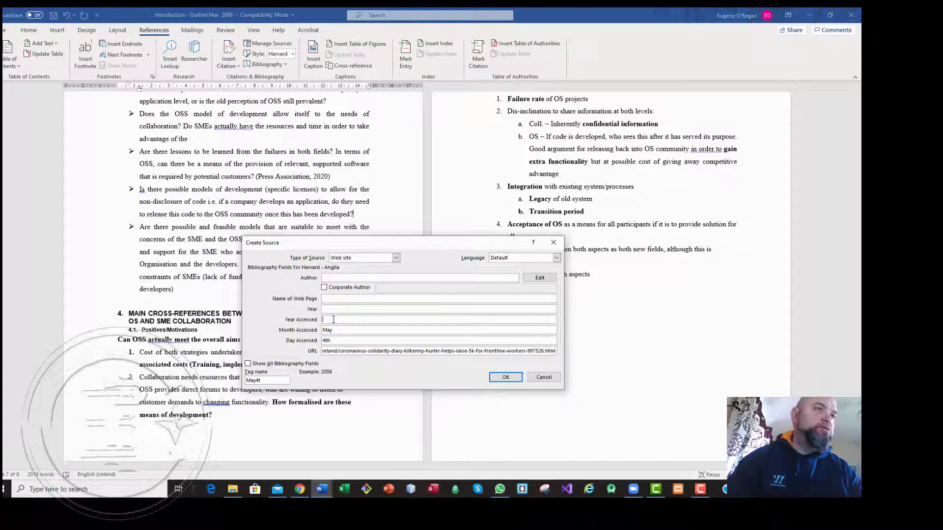
text(2020)
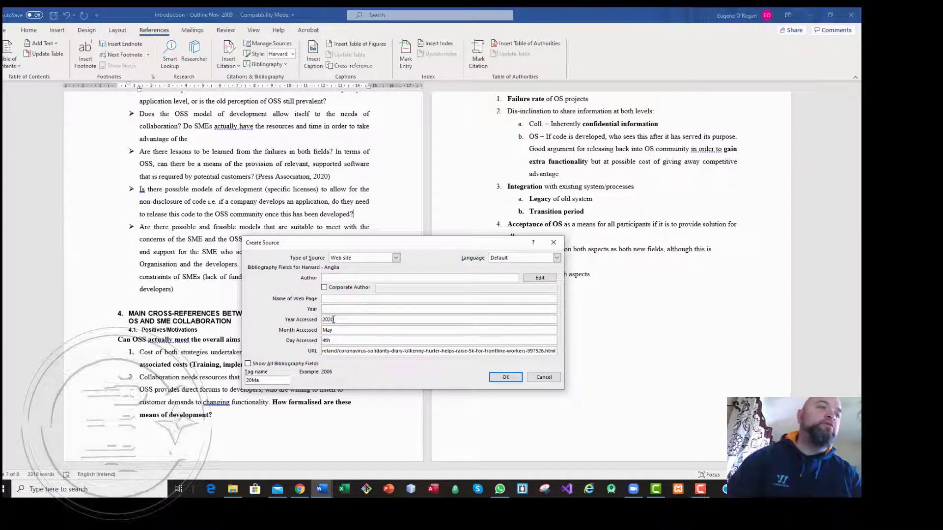
click(365, 308)
text(2020)
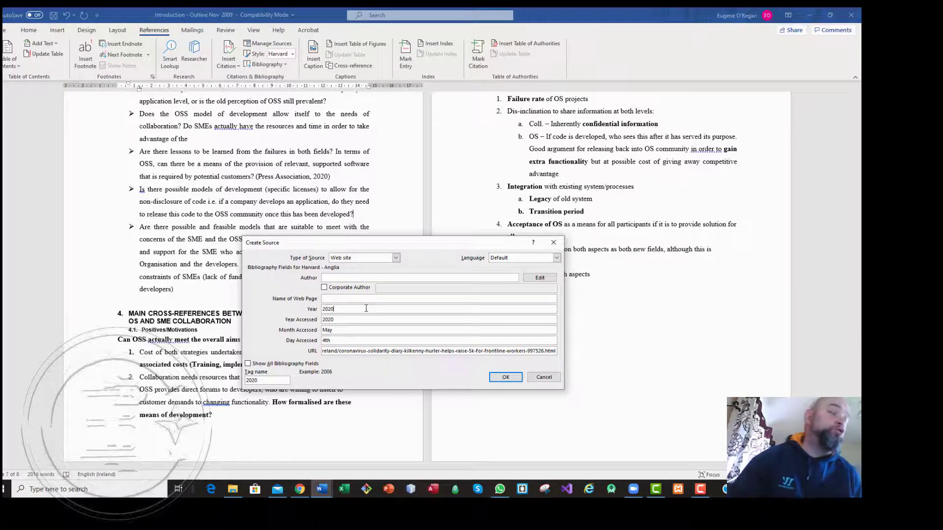
click(337, 299)
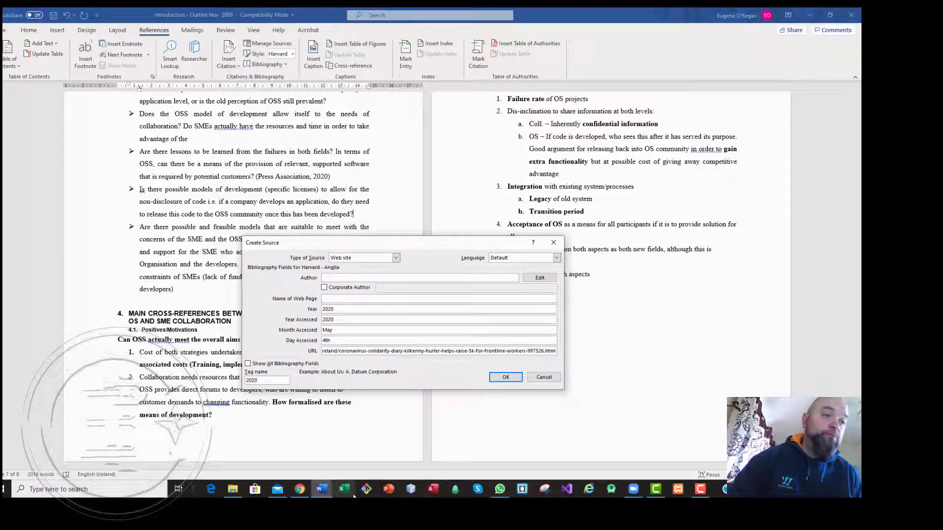
Copy the Irish Examiner article headline in Chrome and return to Word's source form
click(301, 491)
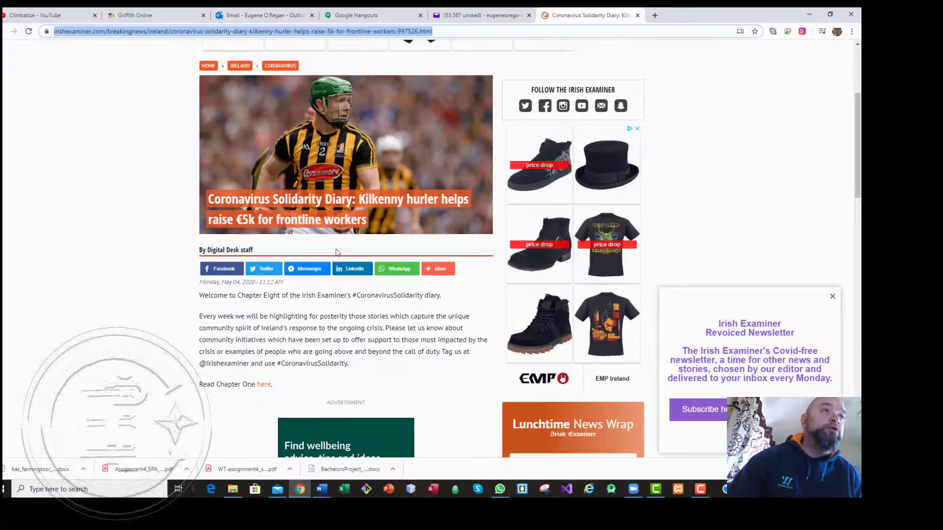
drag(364, 221, 222, 199)
right_click(222, 200)
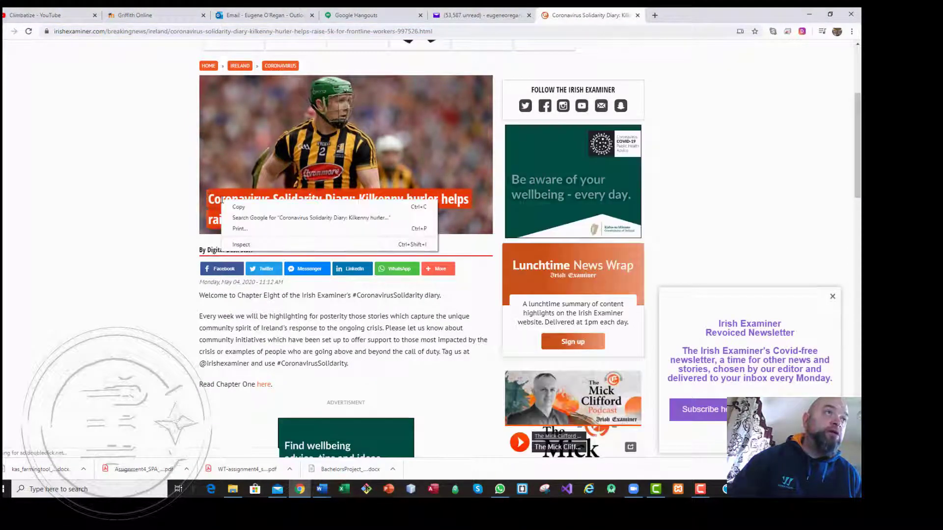
click(238, 205)
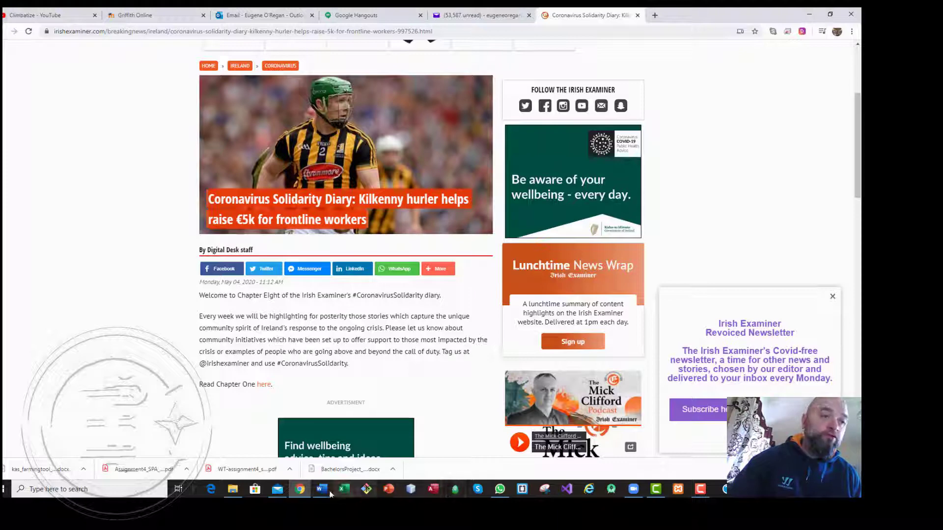
mouse_move(322, 491)
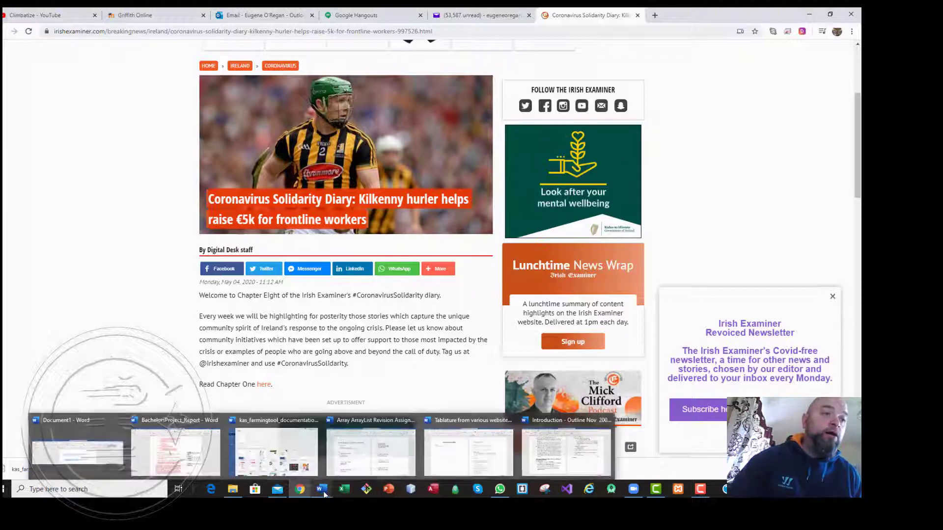
click(555, 459)
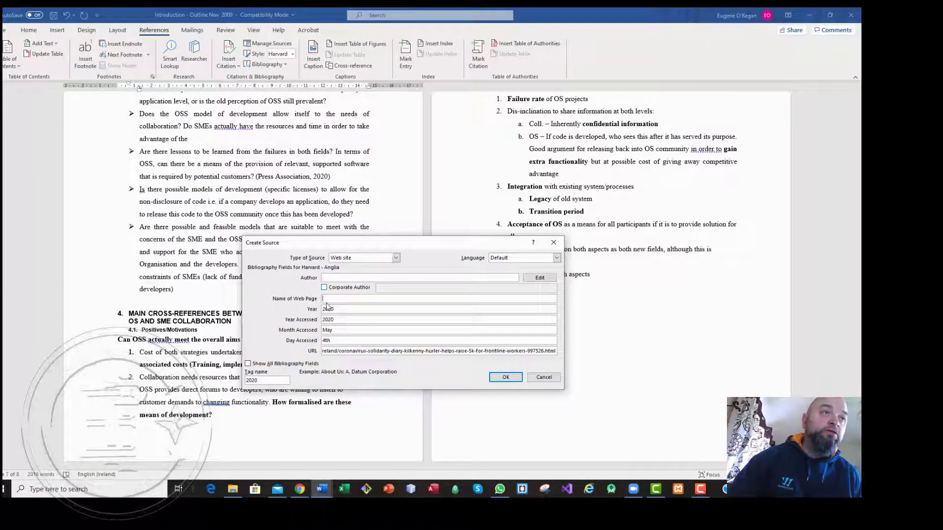
Paste the headline as web page name, set corporate author 'Digital Desk staff', and insert the citation
key(ctrl+v)
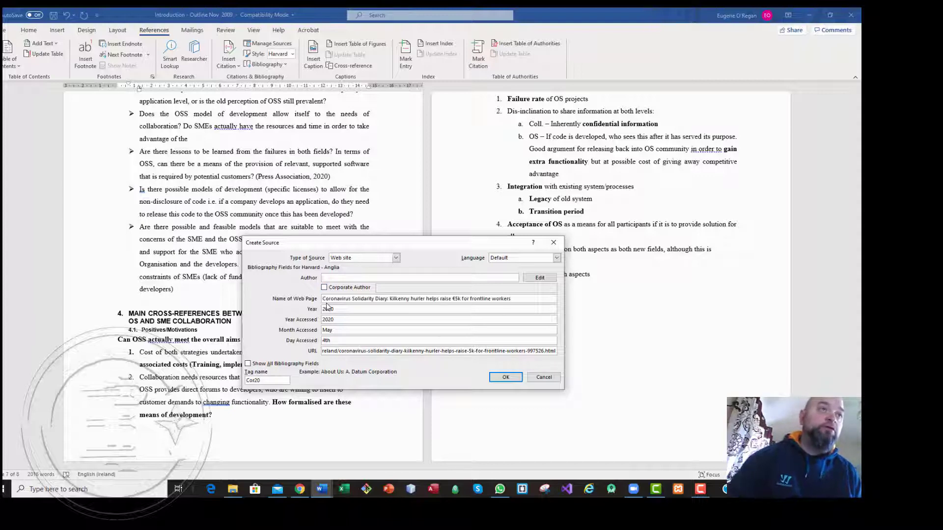
click(324, 287)
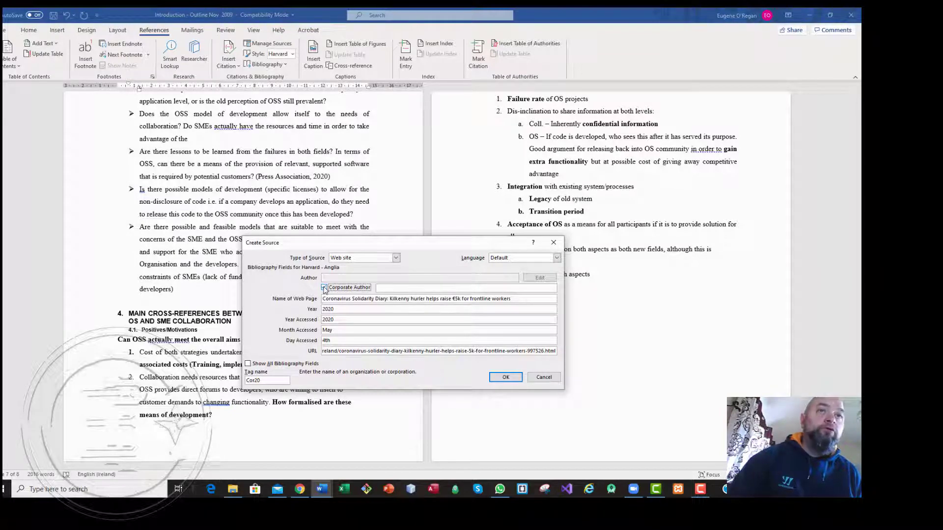
click(297, 489)
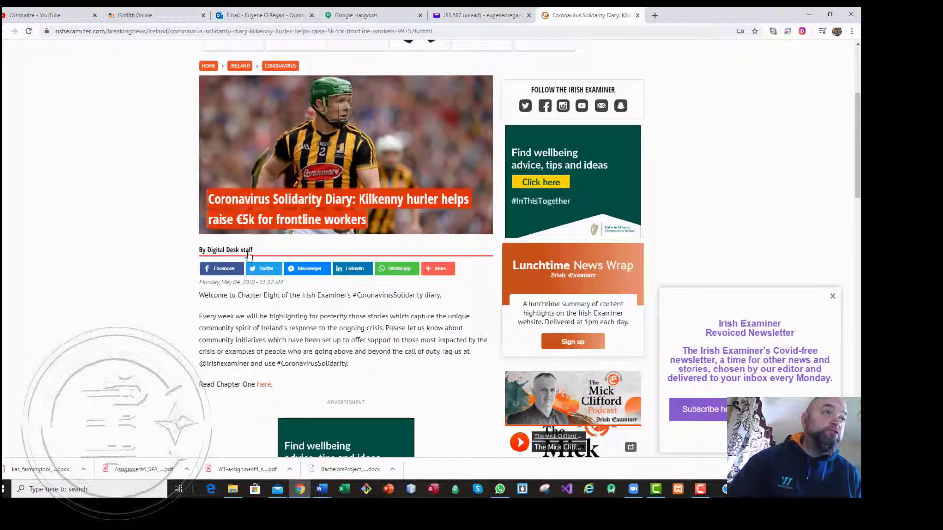
drag(253, 250, 206, 249)
right_click(214, 251)
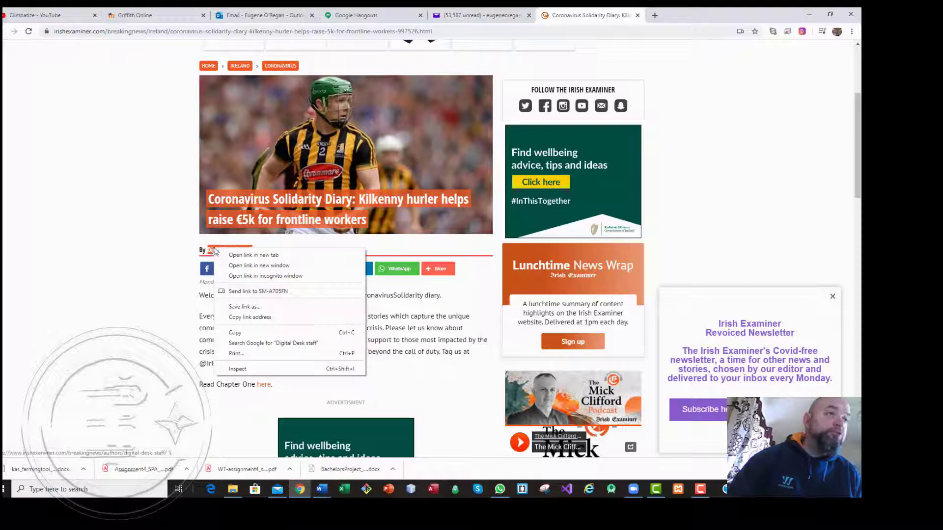
click(241, 333)
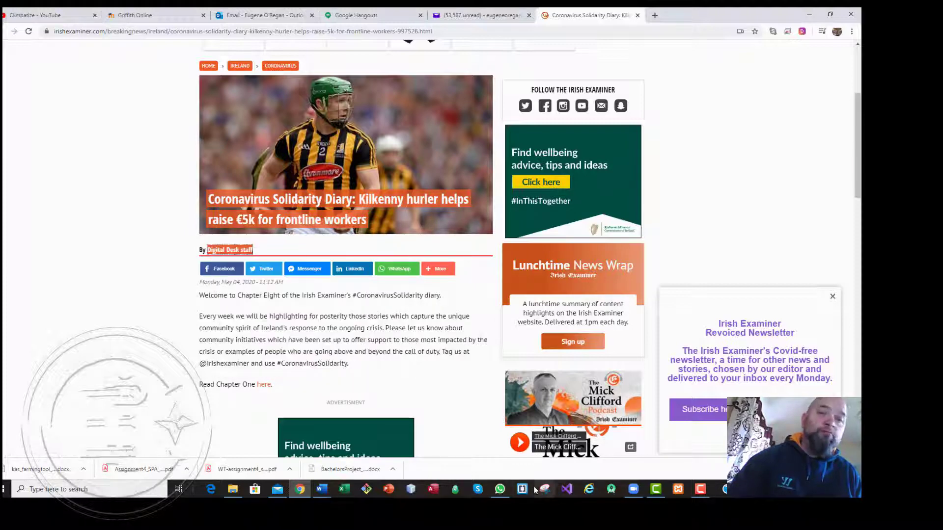
mouse_move(300, 489)
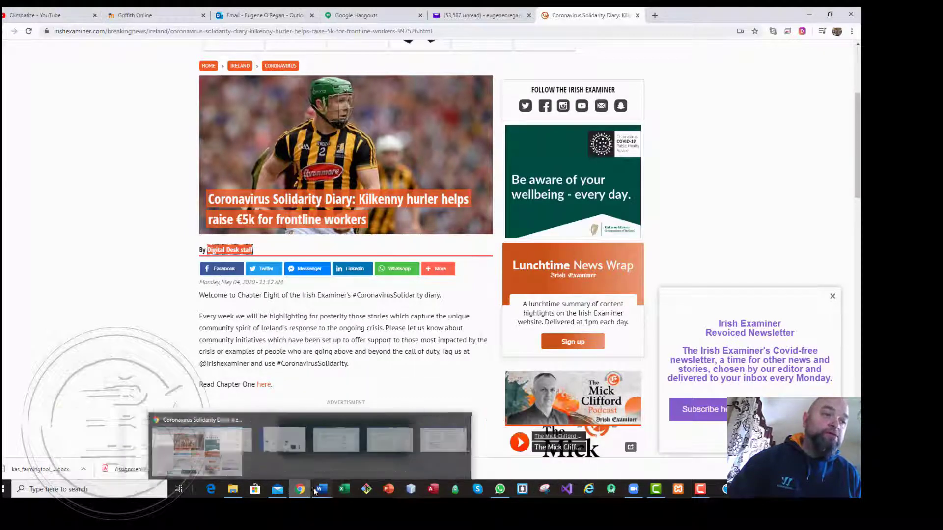
click(561, 464)
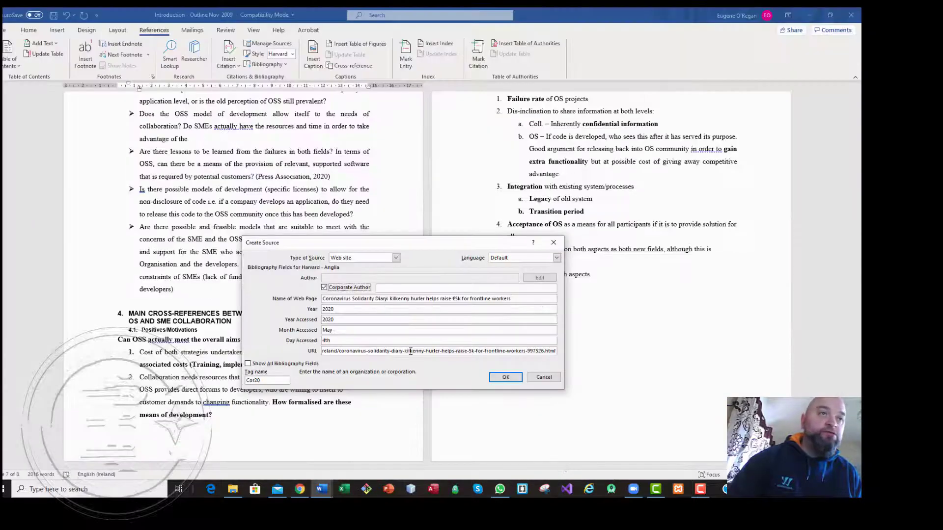
click(396, 289)
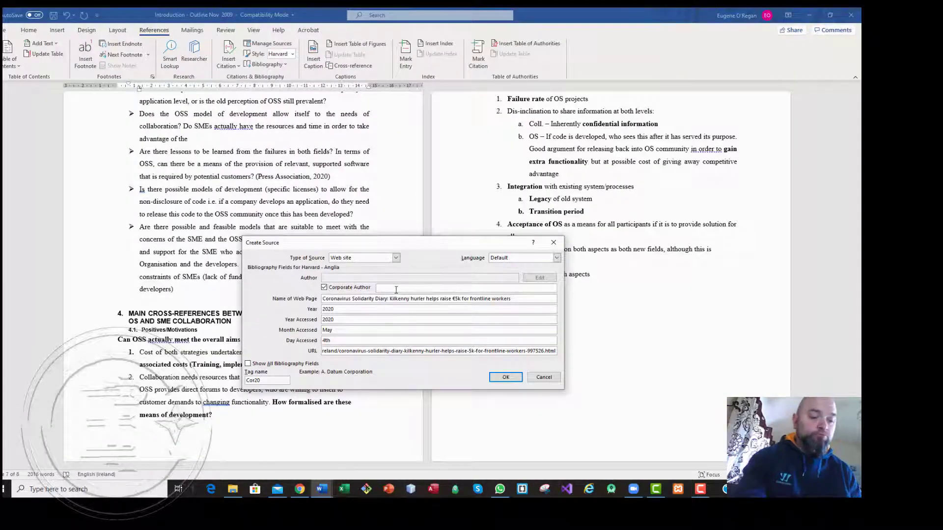
text(Digital Desk staff)
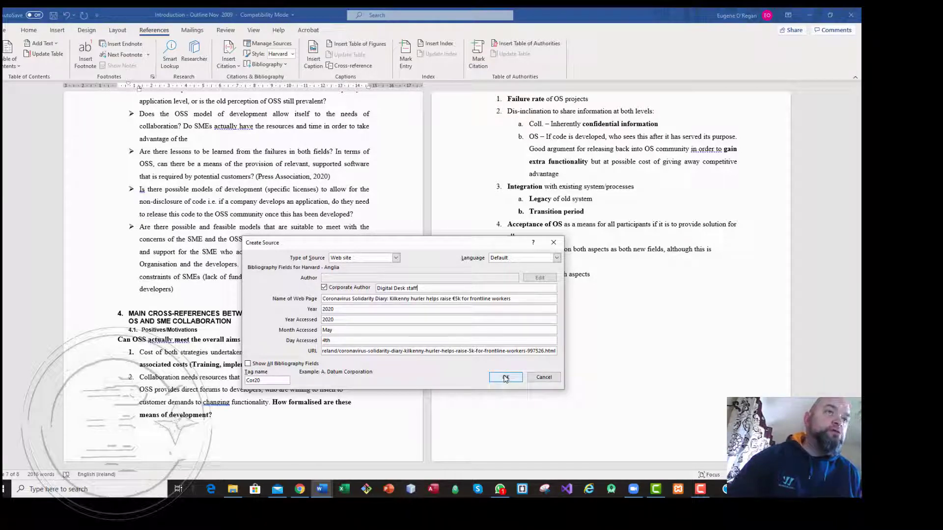
click(505, 378)
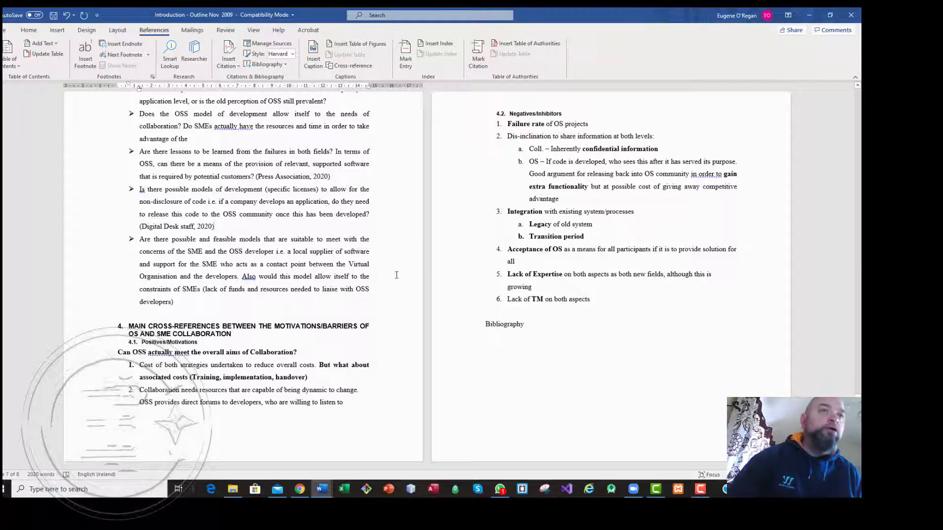
Place the cursor after 'would include' and bring up the list of citable sources
click(285, 176)
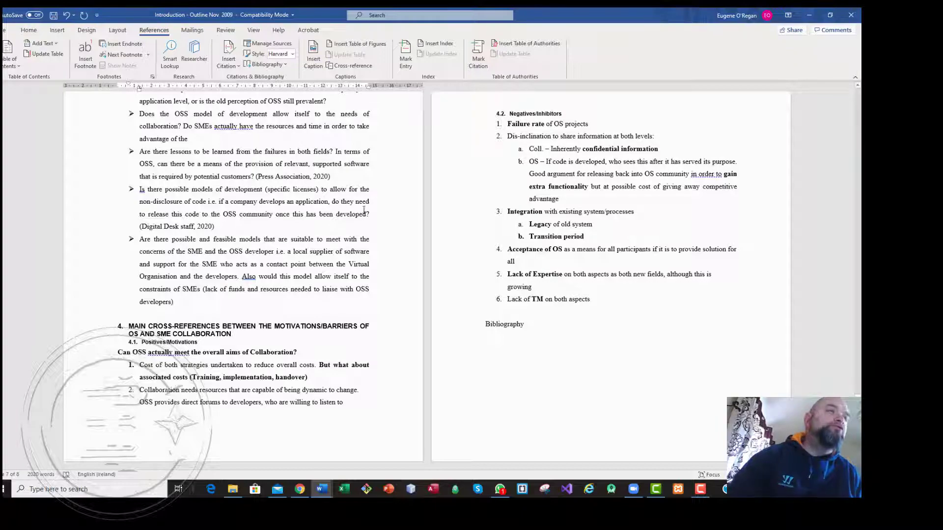
scroll(346, 205, up, 5)
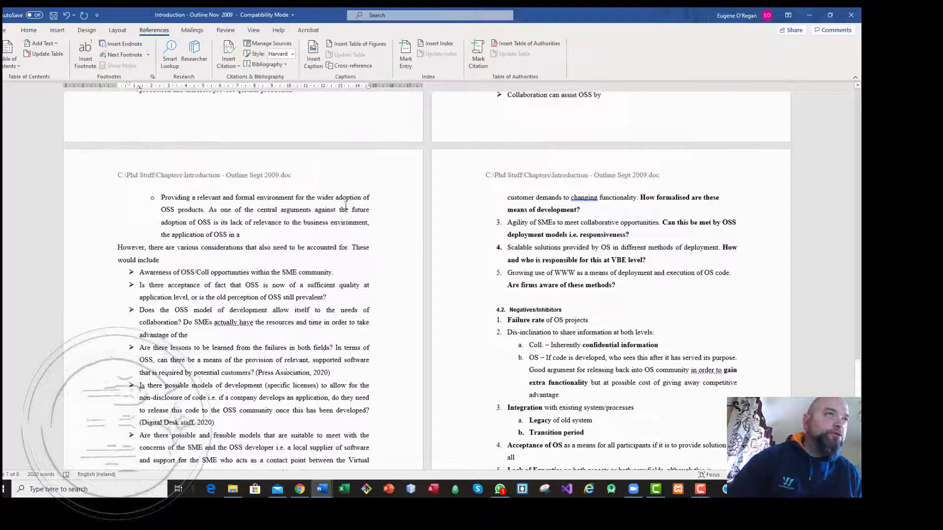
scroll(346, 205, down, 5)
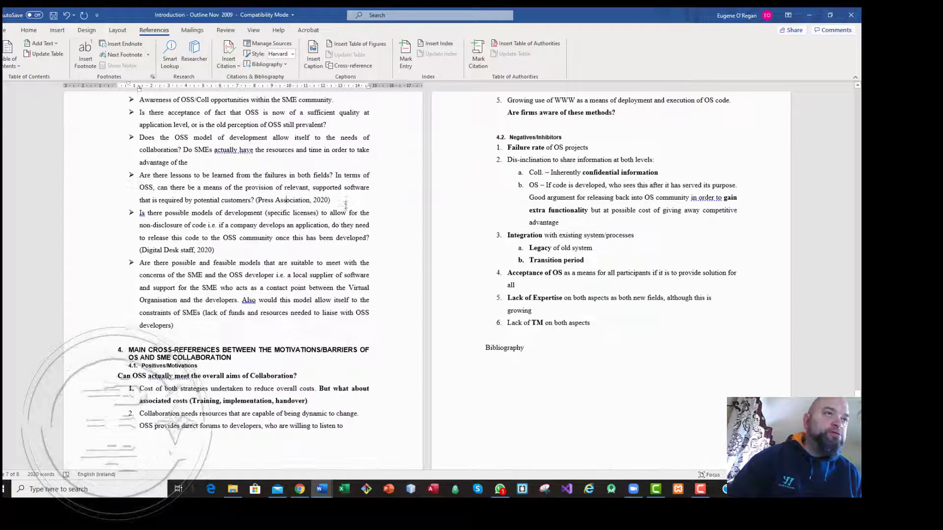
scroll(396, 216, up, 4)
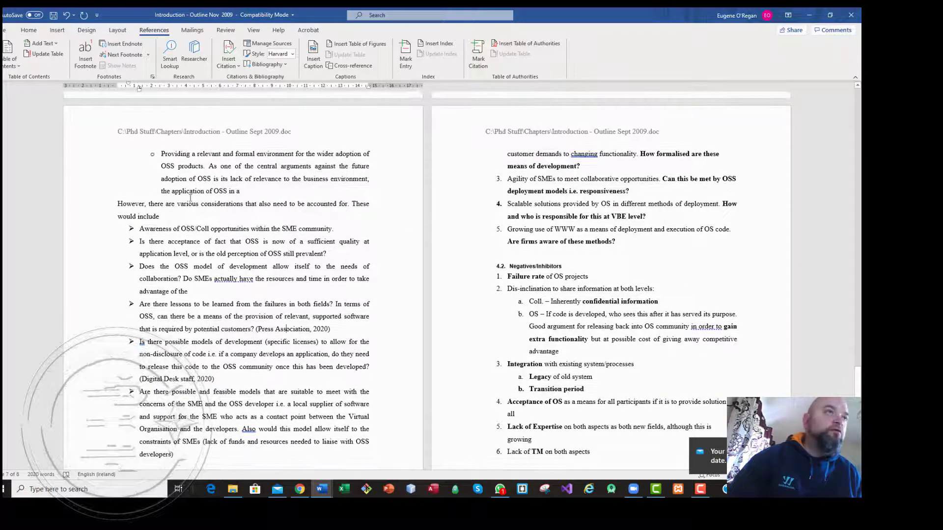
click(160, 216)
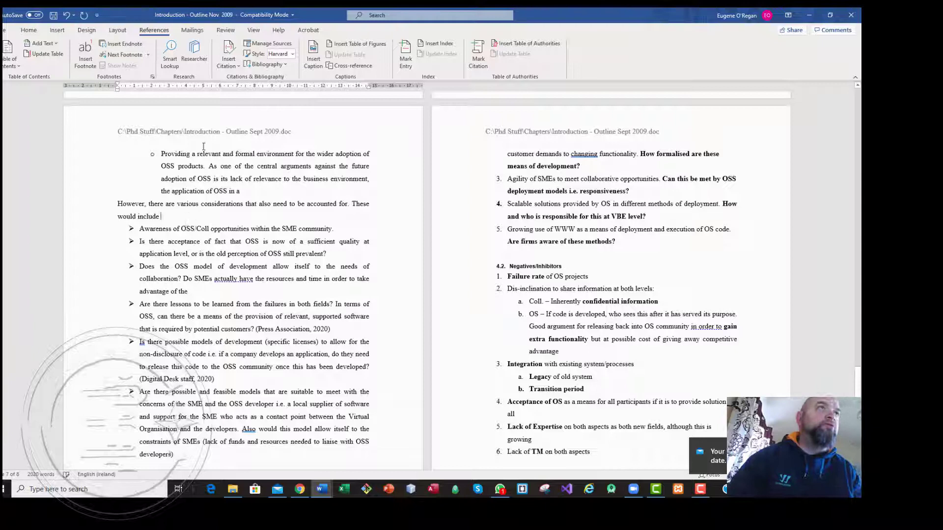
click(234, 71)
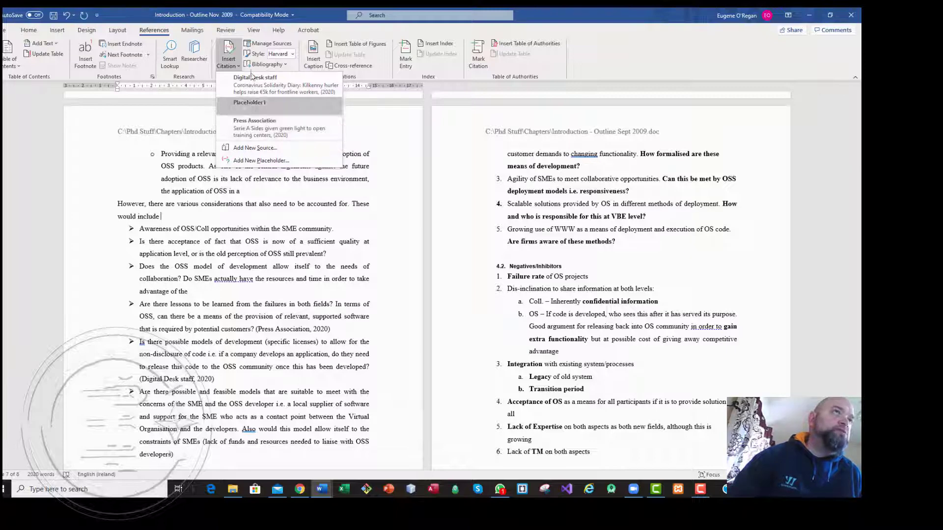
Insert the Press Association source citation after 'would include'
click(253, 48)
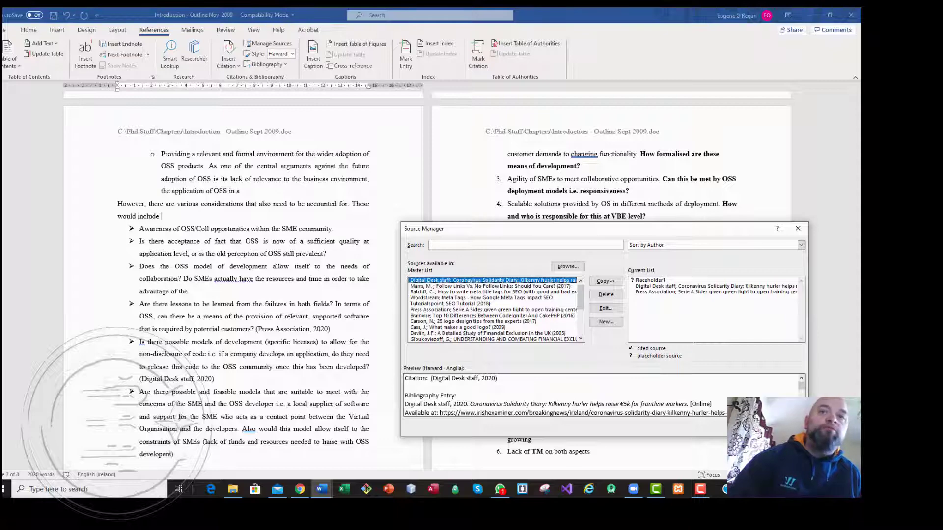
click(797, 229)
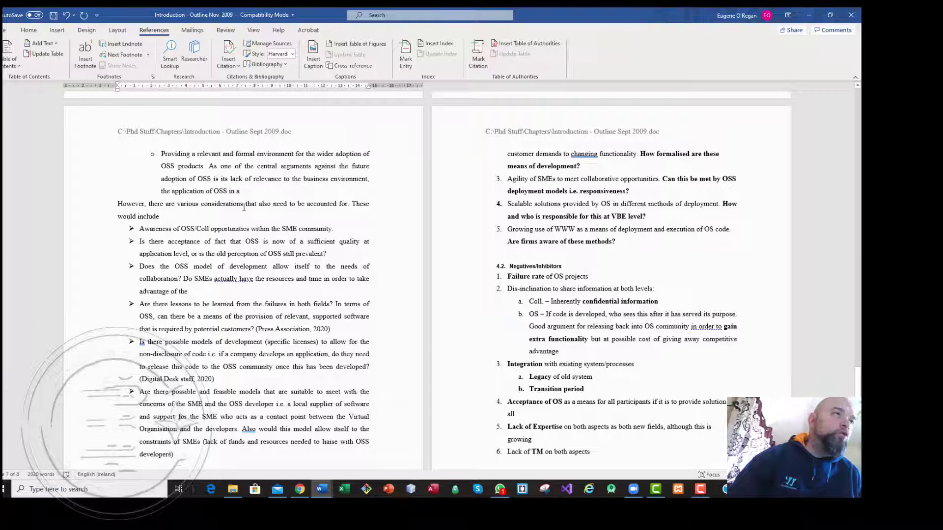
click(236, 67)
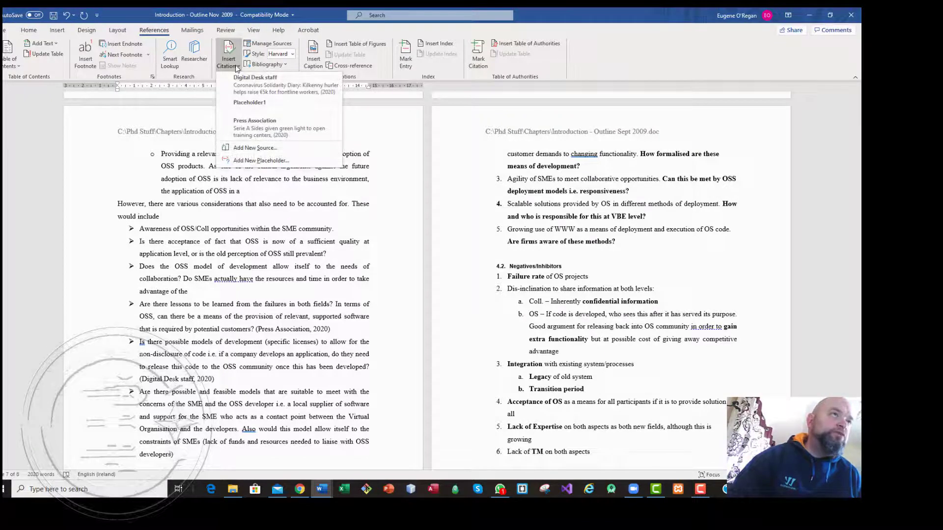
click(245, 125)
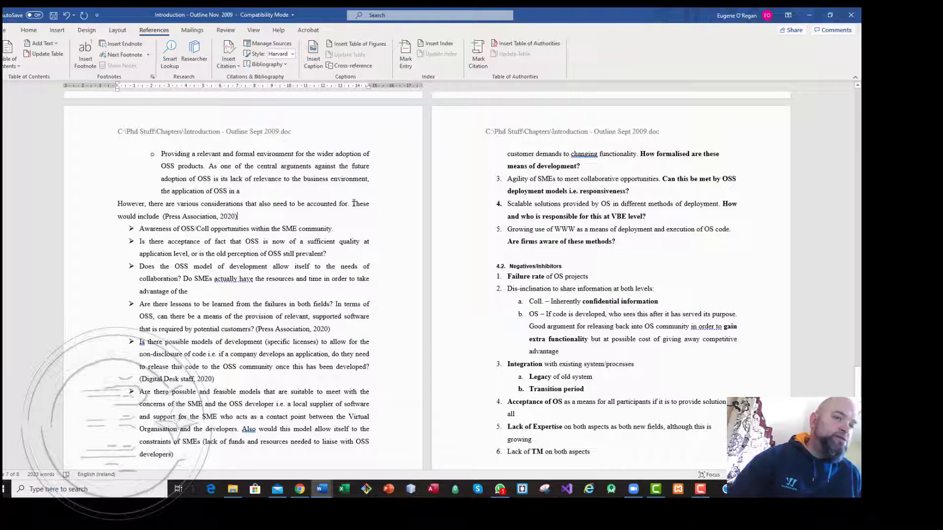
Insert a page break before Bibliography and add an empty line below the heading
scroll(624, 359, down, 3)
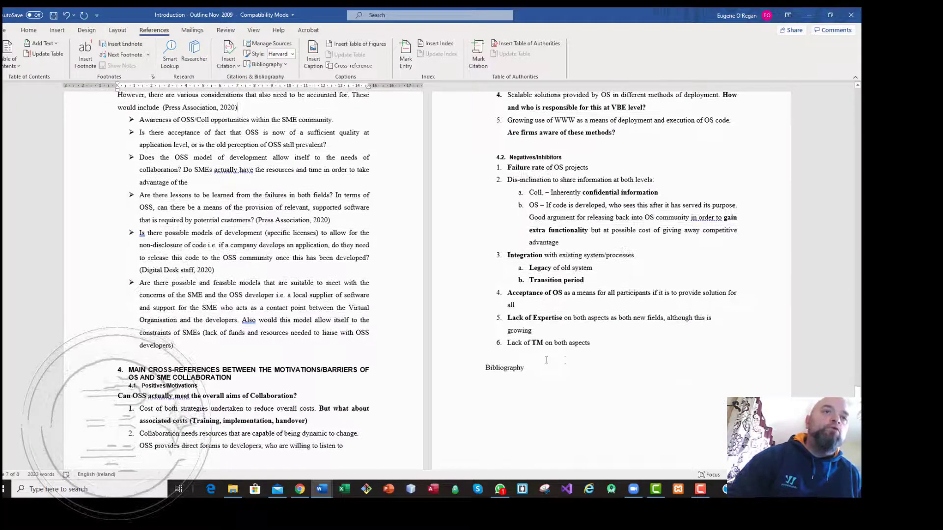
click(517, 375)
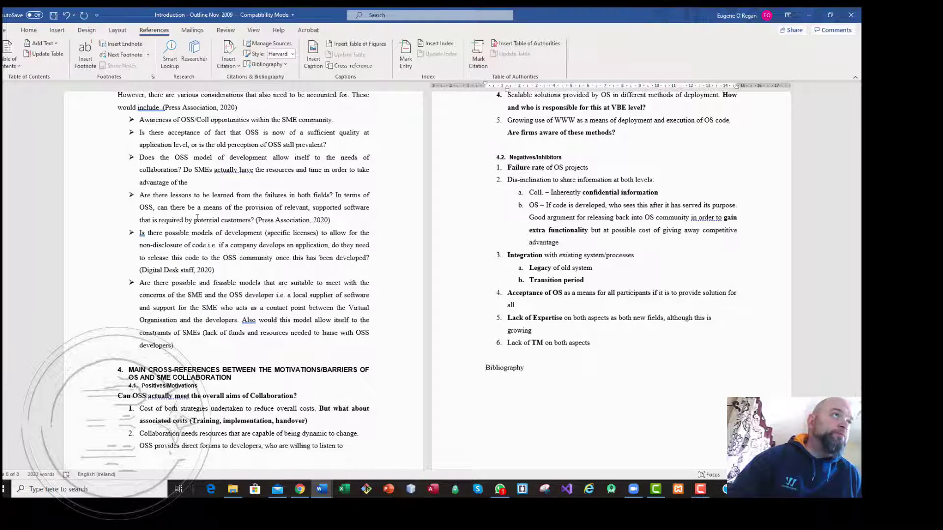
click(57, 30)
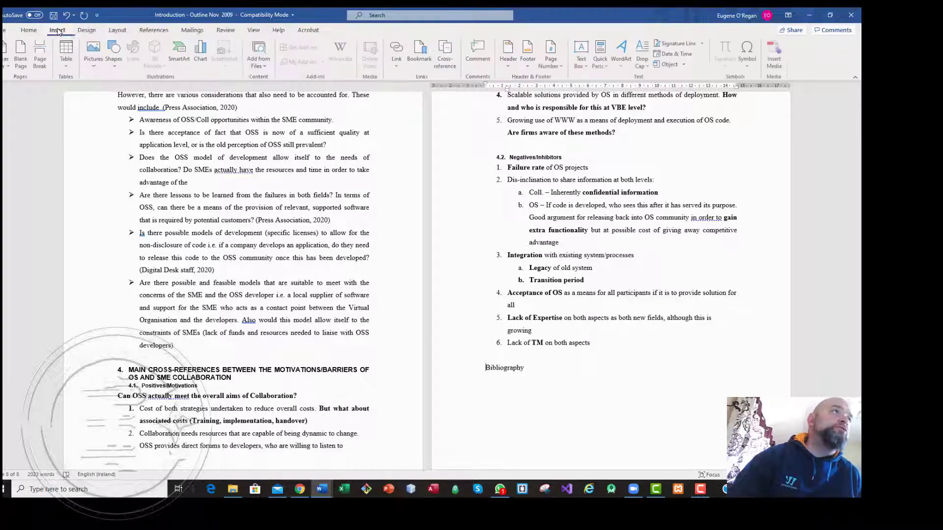
click(41, 59)
scroll(319, 419, down, 3)
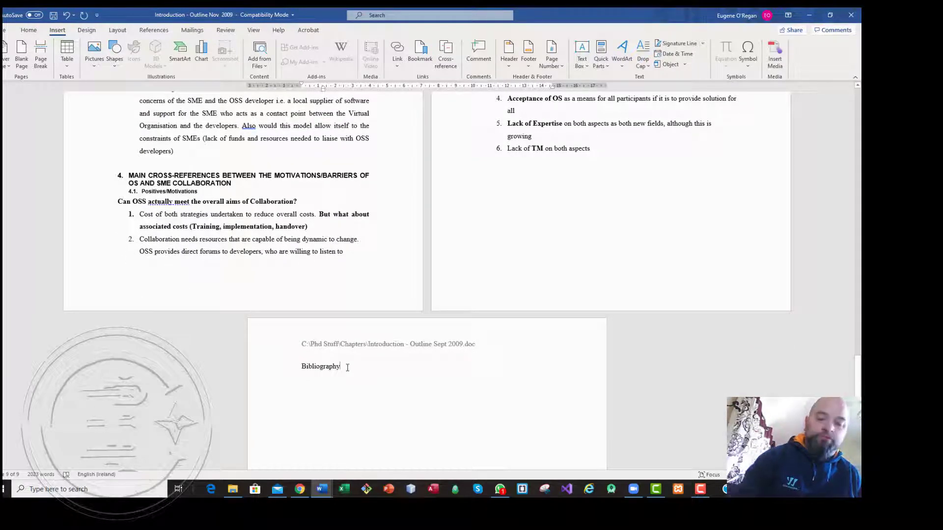
key(Return)
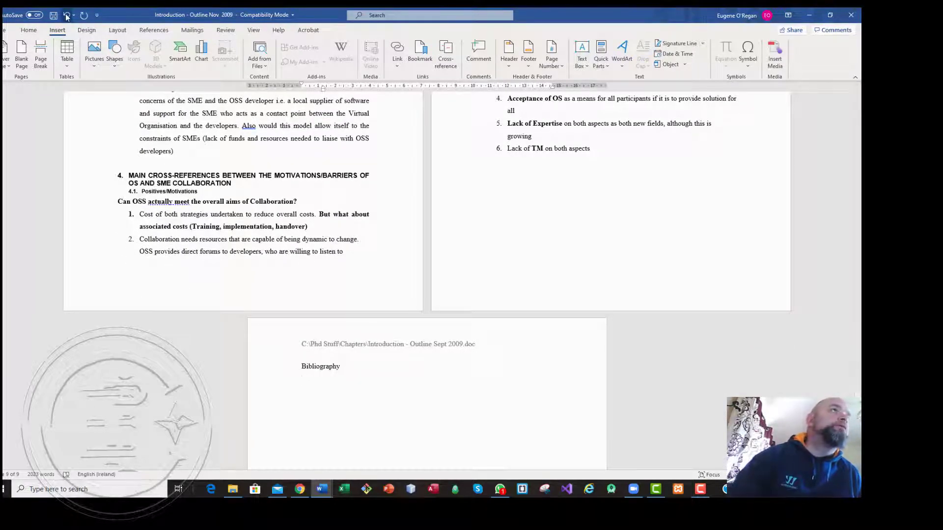
click(152, 30)
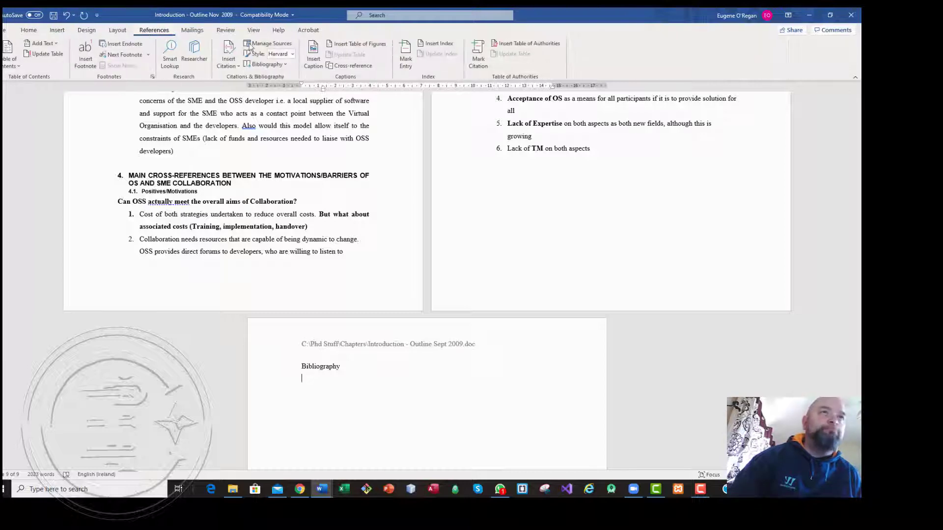
Insert the built-in References bibliography listing the Digital Desk staff and Press Association sources
click(287, 65)
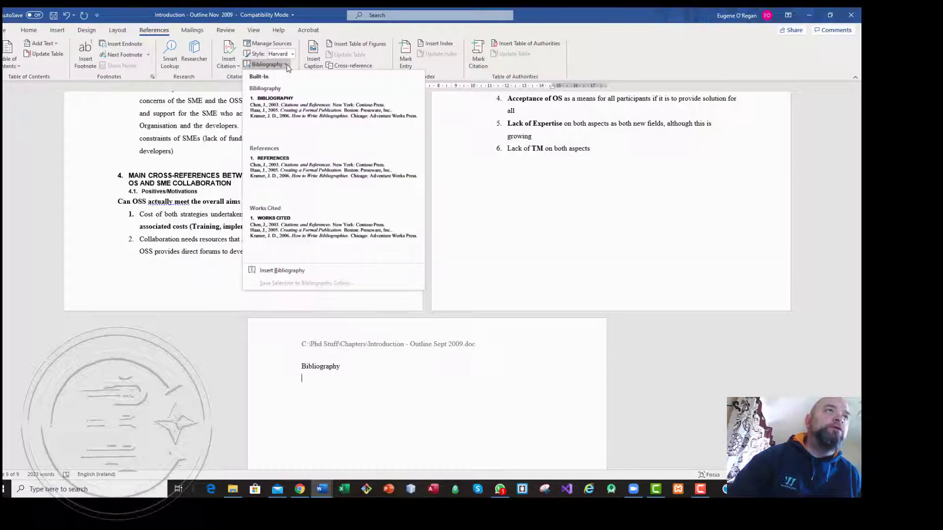
click(275, 165)
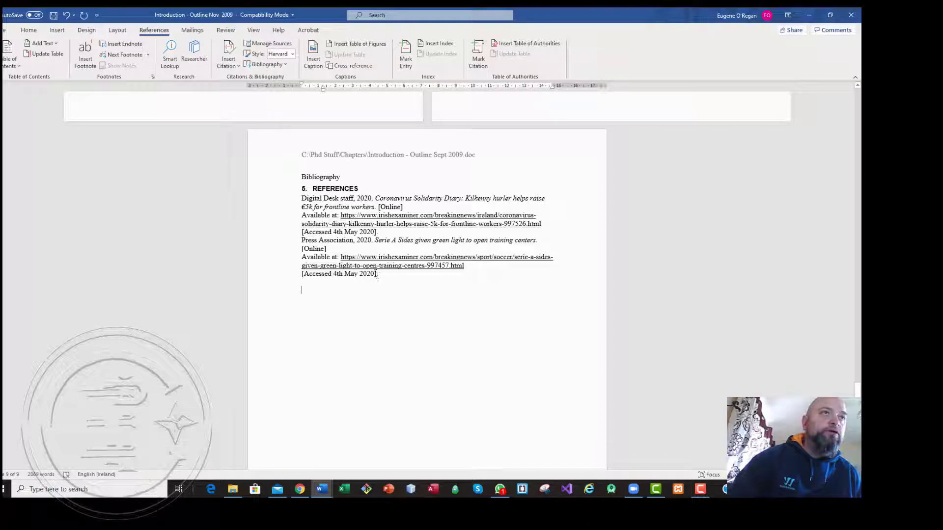
Turn the two bibliography entries into a bulleted list, switching from numbering to bullets
drag(377, 274, 294, 196)
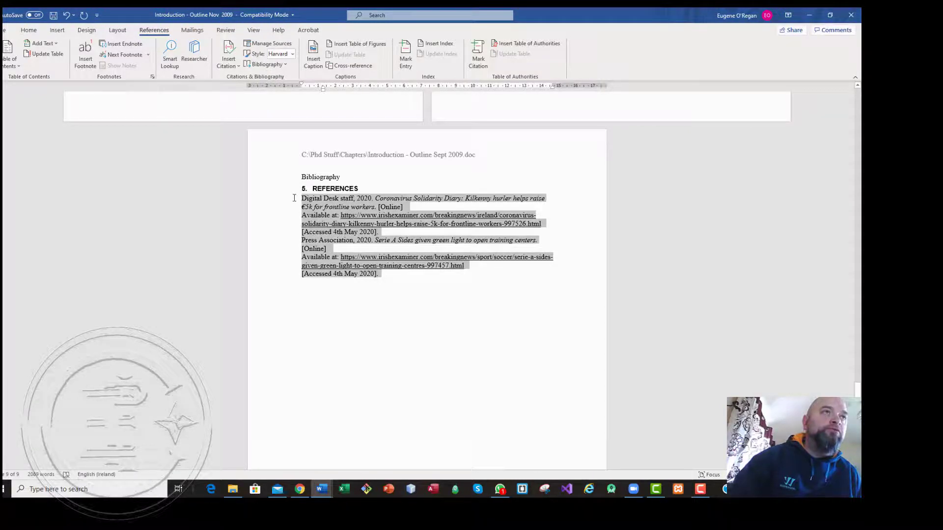
click(28, 33)
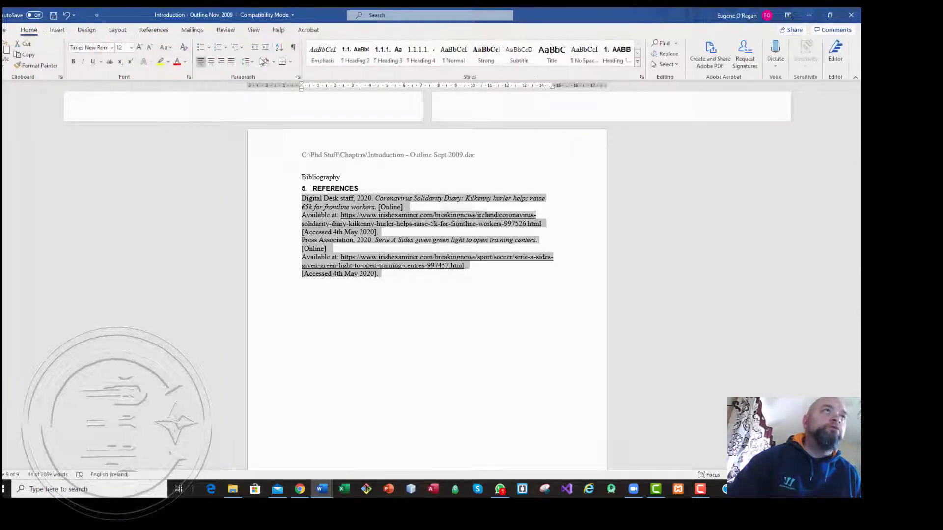
click(218, 47)
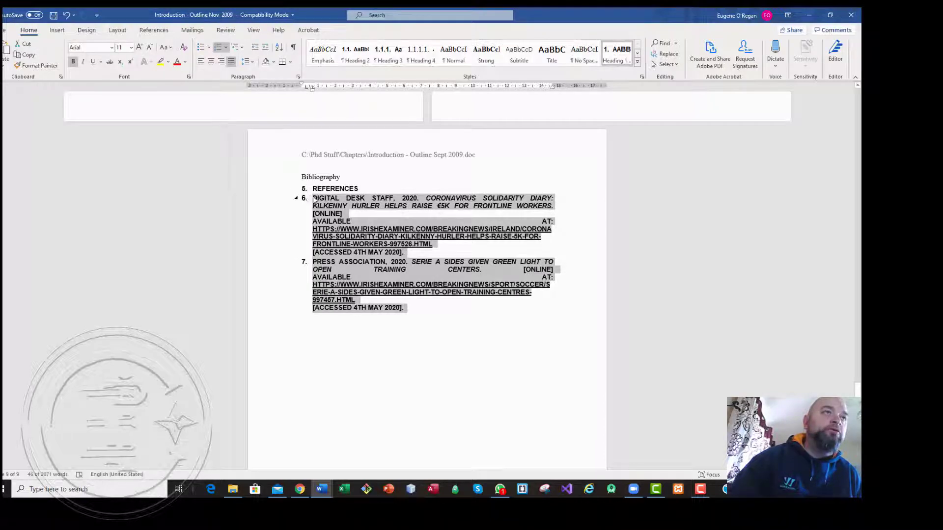
click(325, 204)
drag(406, 308, 295, 198)
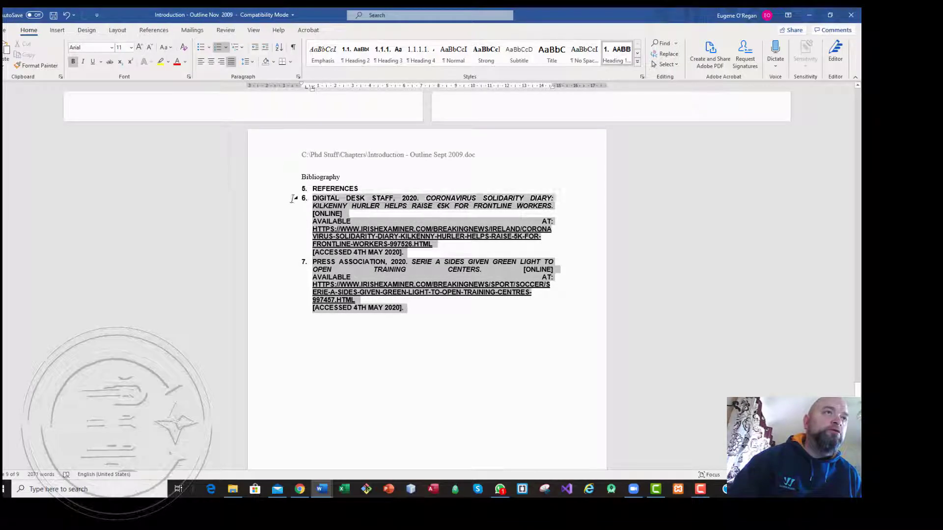
click(201, 46)
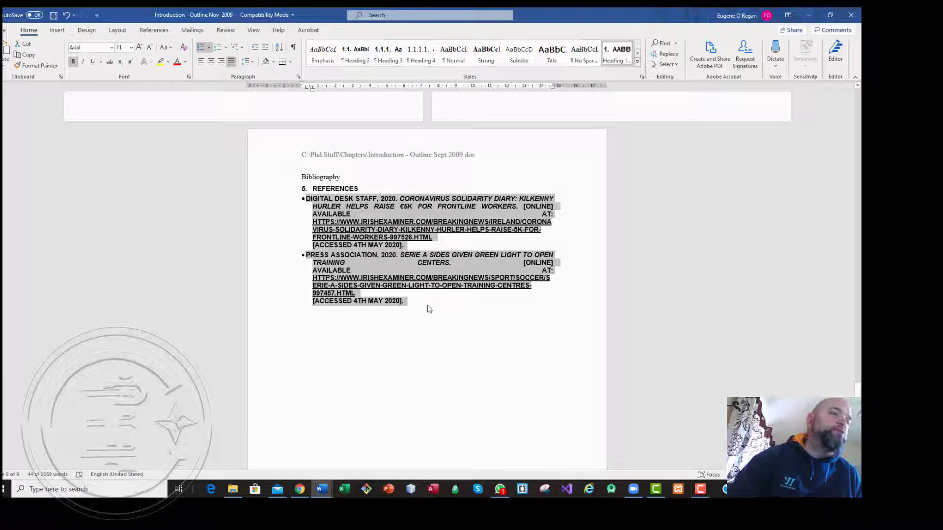
click(343, 320)
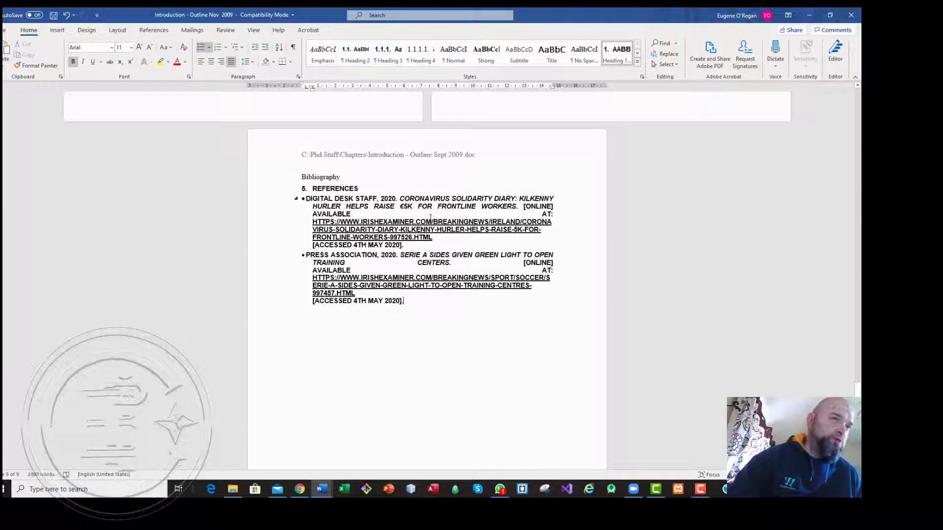
Left-align both bulleted references
drag(403, 300, 213, 188)
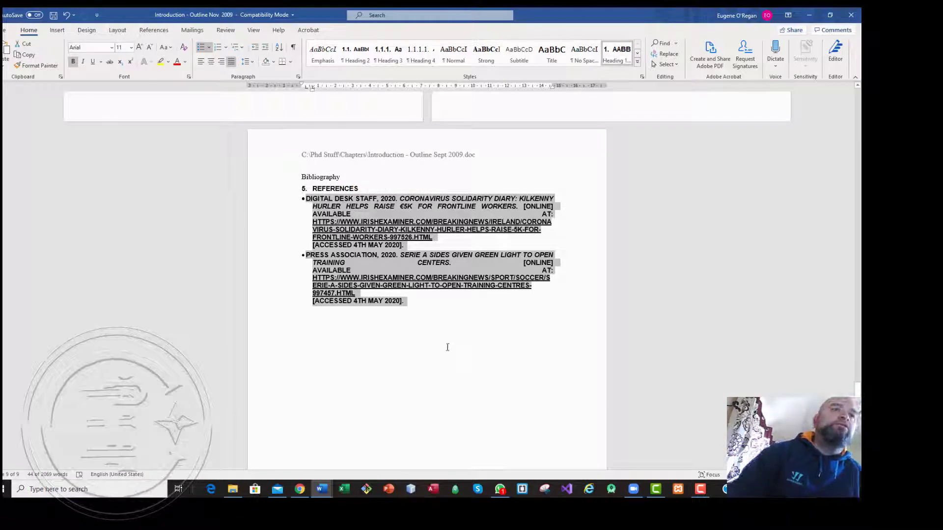
click(200, 61)
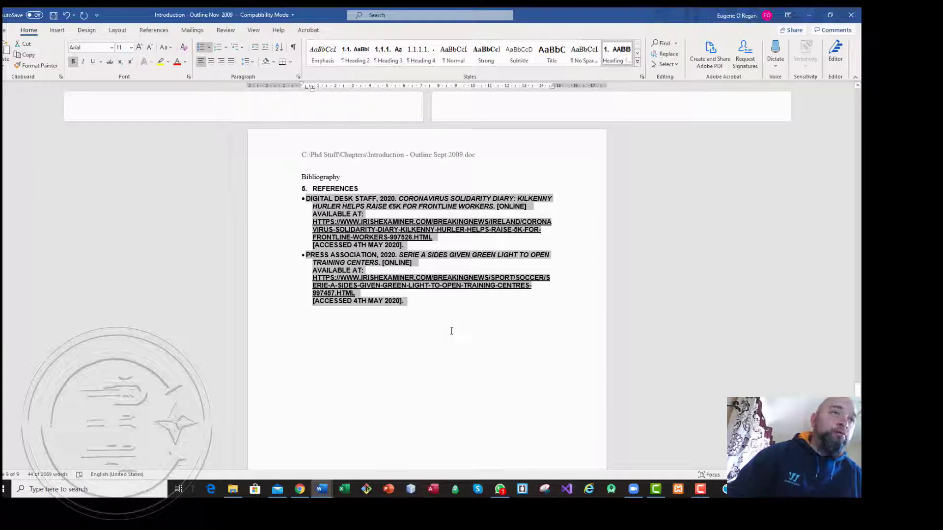
click(332, 337)
scroll(328, 341, up, 4)
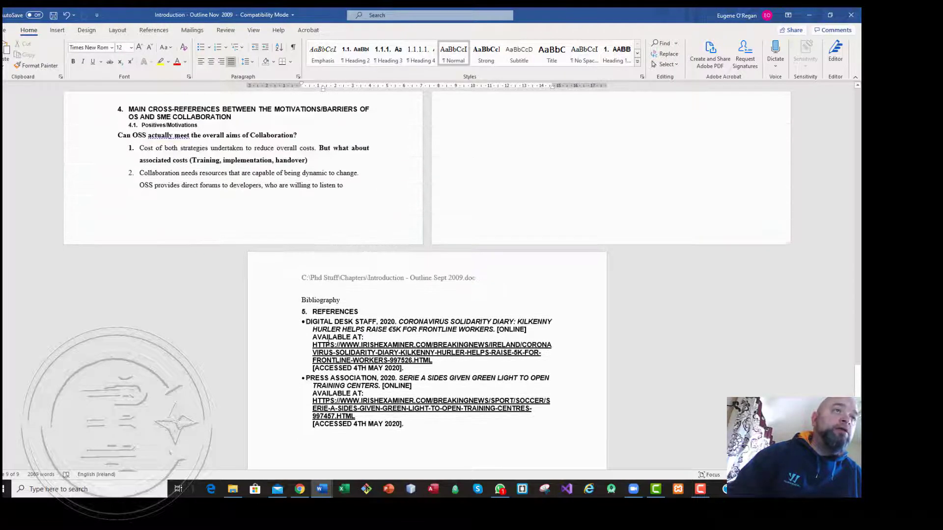
scroll(328, 342, up, 8)
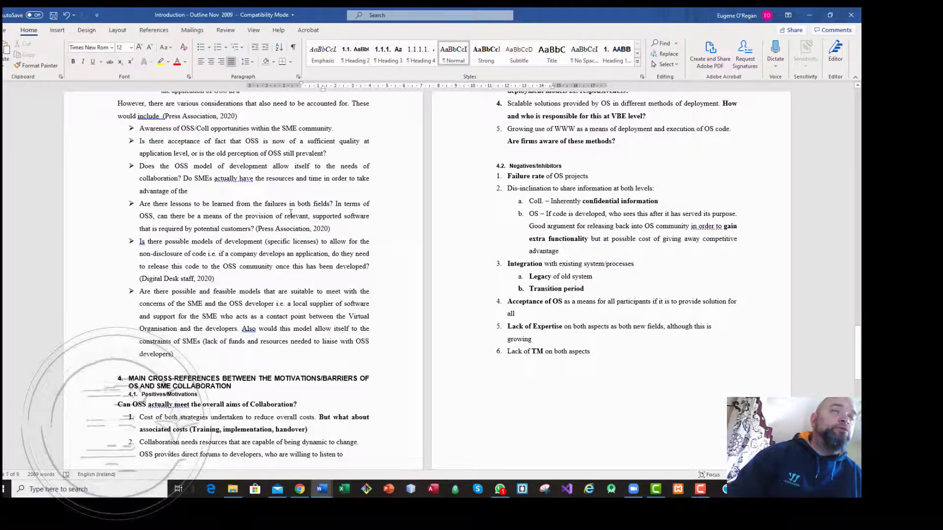
scroll(291, 213, up, 20)
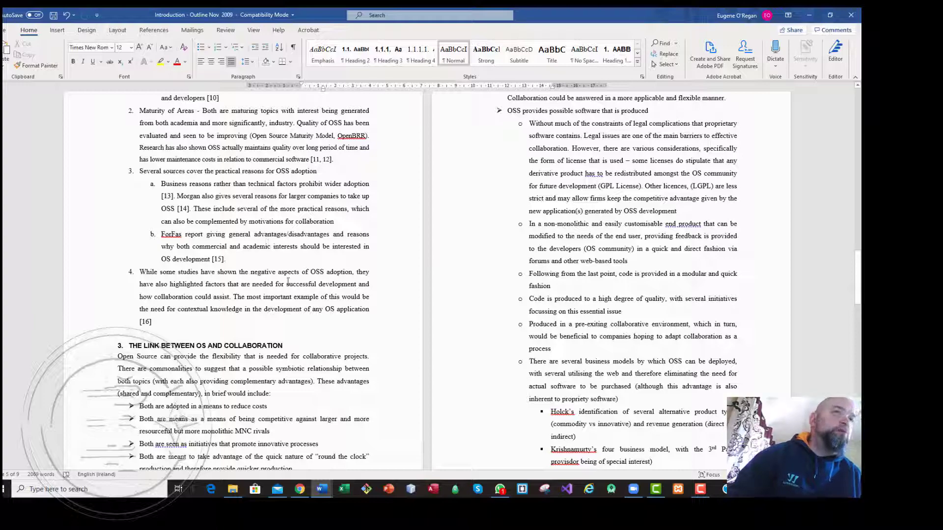
scroll(287, 281, down, 8)
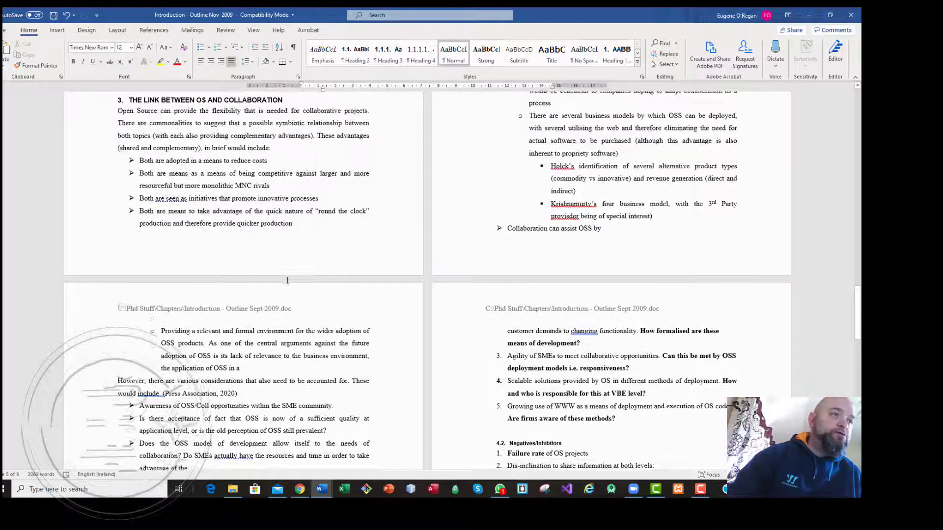
click(193, 377)
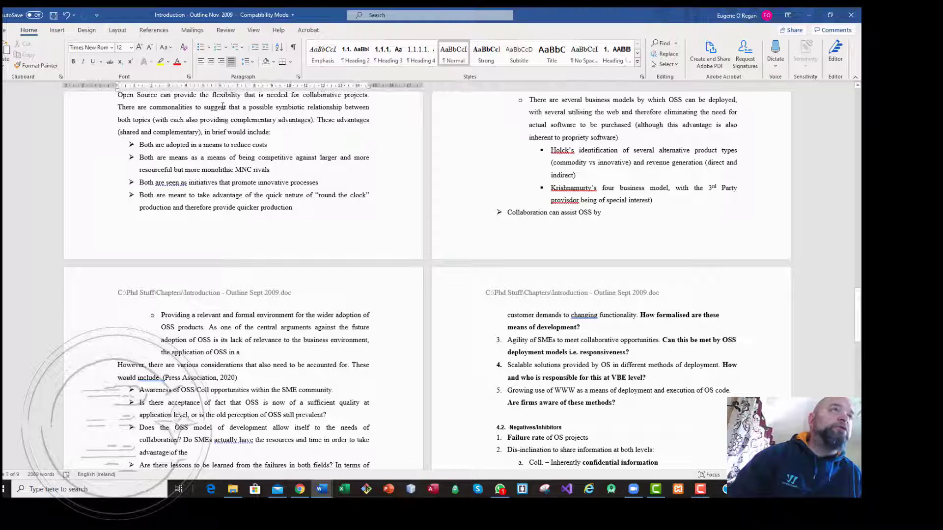
Open Manage Sources and edit the Digital Desk staff web source
click(161, 31)
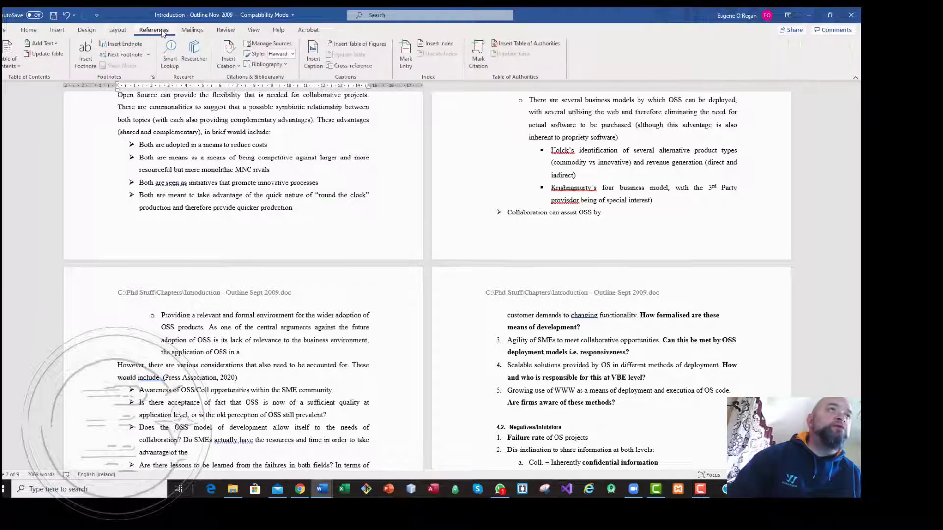
click(269, 43)
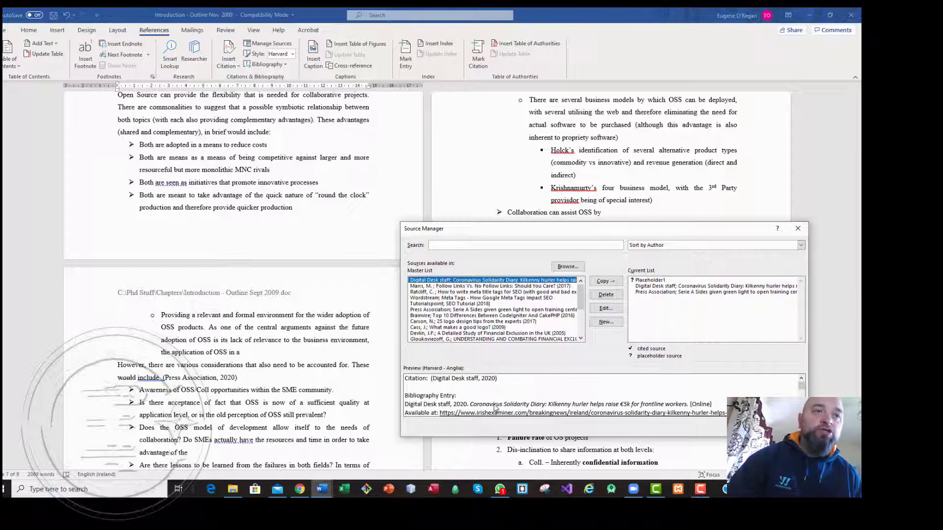
click(606, 309)
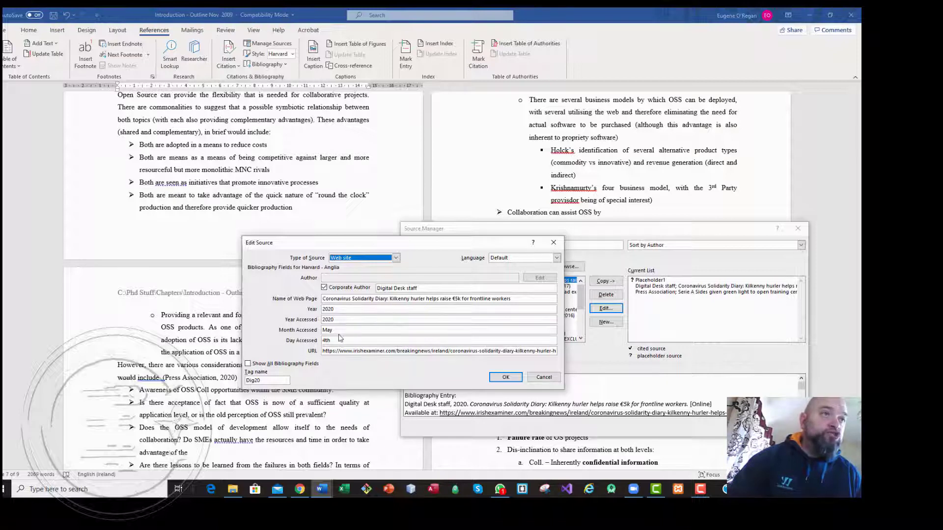
Append 'in Ireland' to the Digital Desk web page name and update both source lists
click(404, 298)
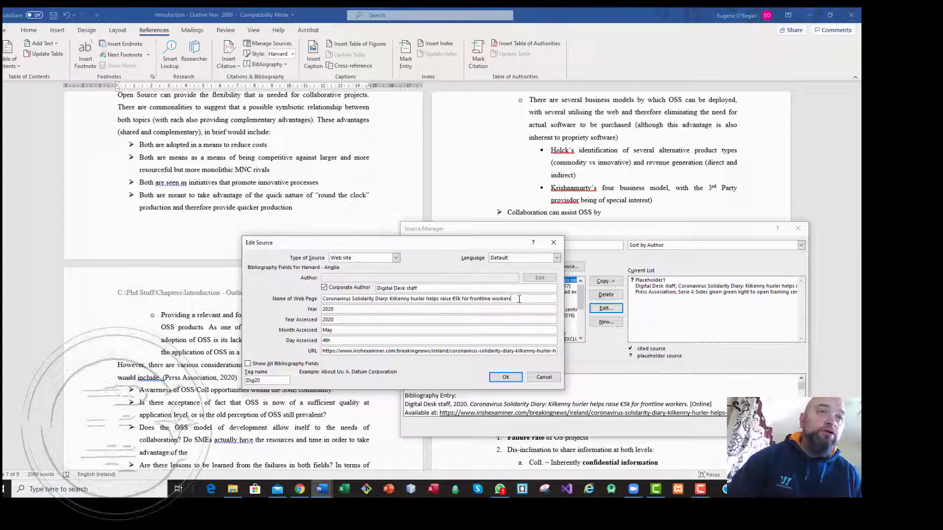
text(in)
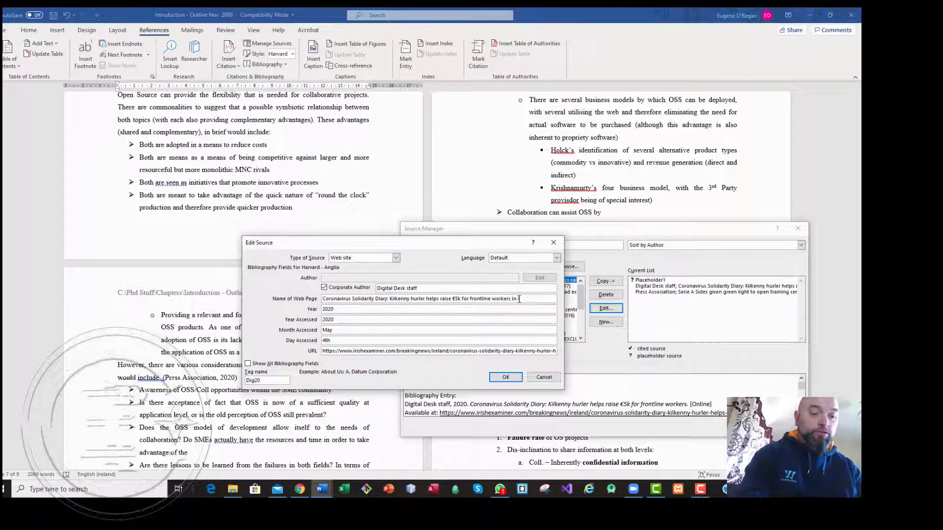
text( Irelan)
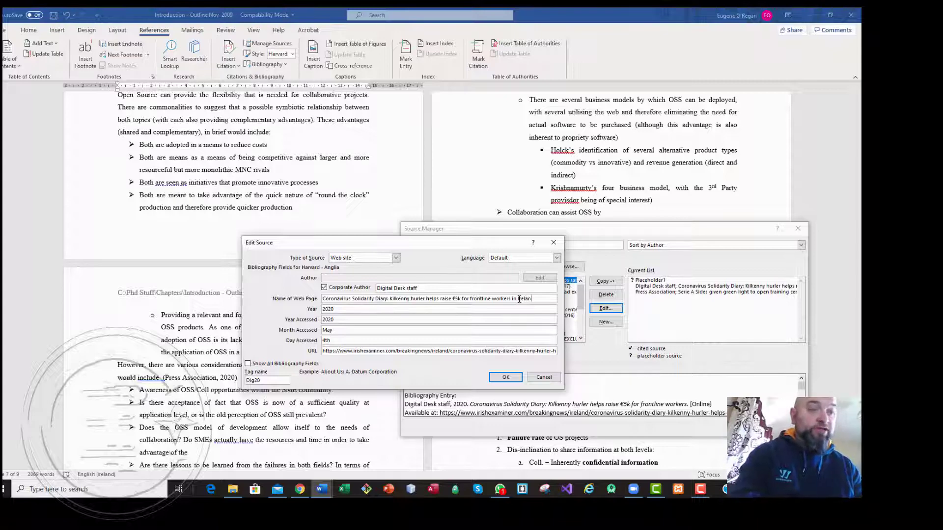
text(d)
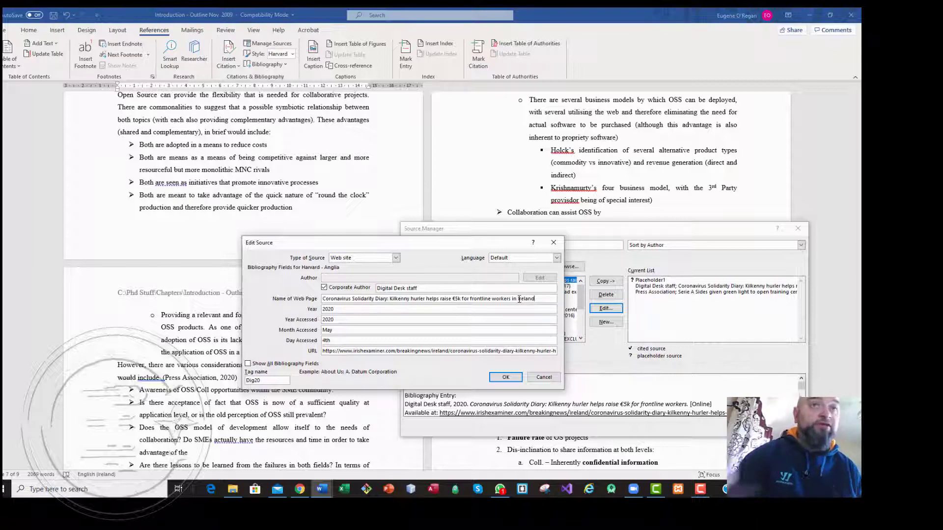
click(505, 377)
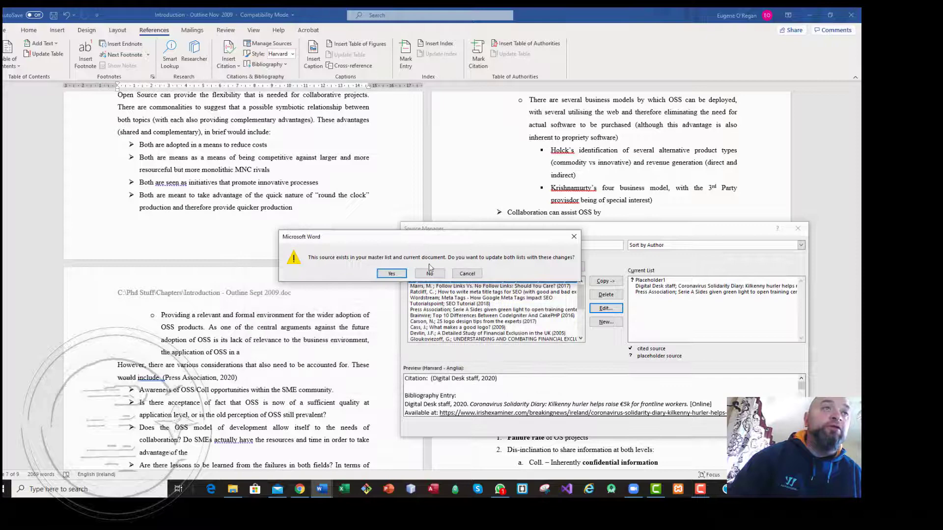
click(391, 274)
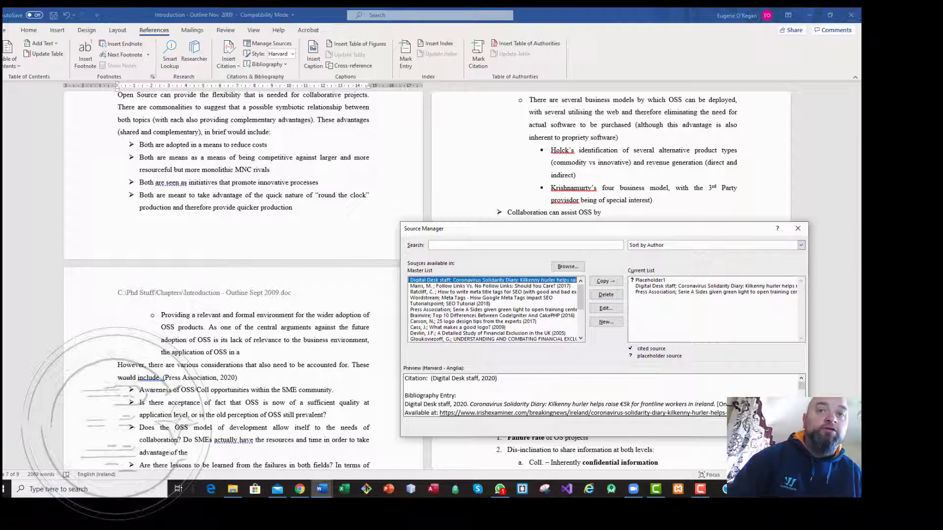
Close Source Manager and select the old reference entries on the Bibliography page
click(798, 230)
scroll(587, 345, down, 15)
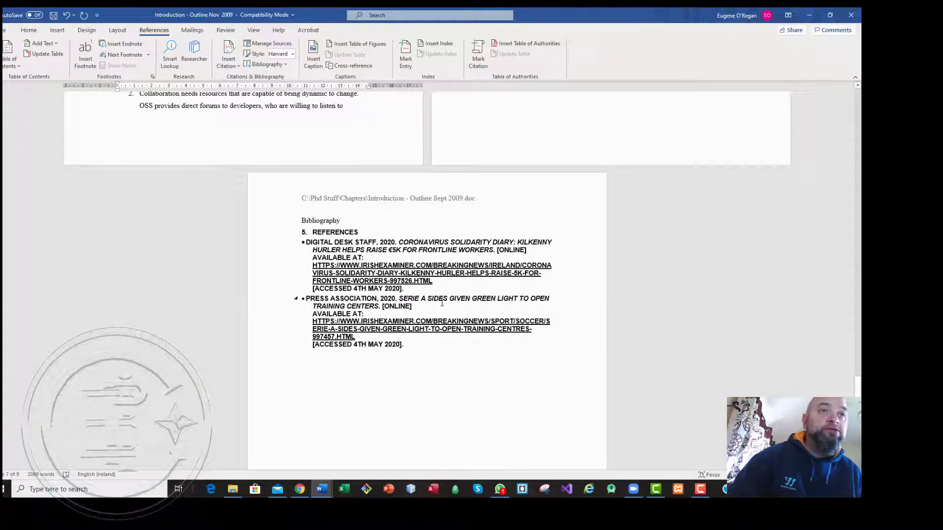
click(432, 251)
click(428, 359)
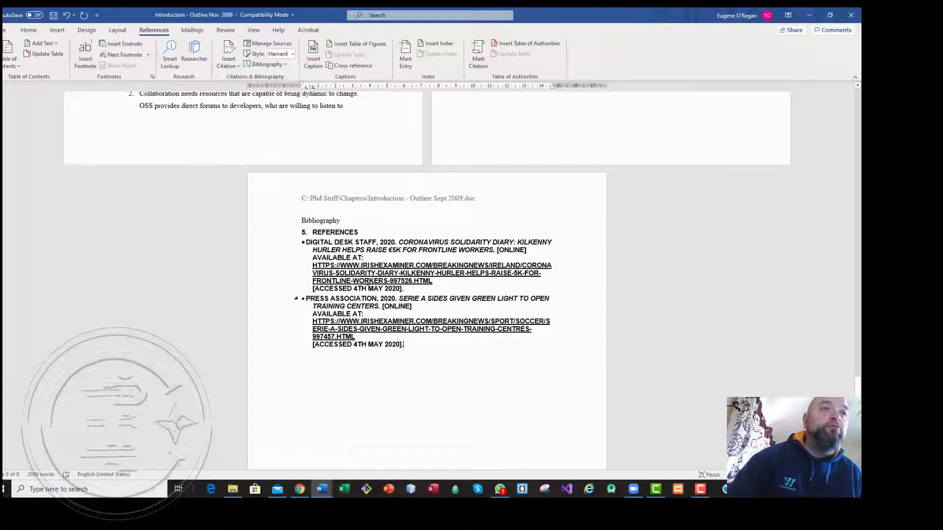
drag(367, 283, 338, 244)
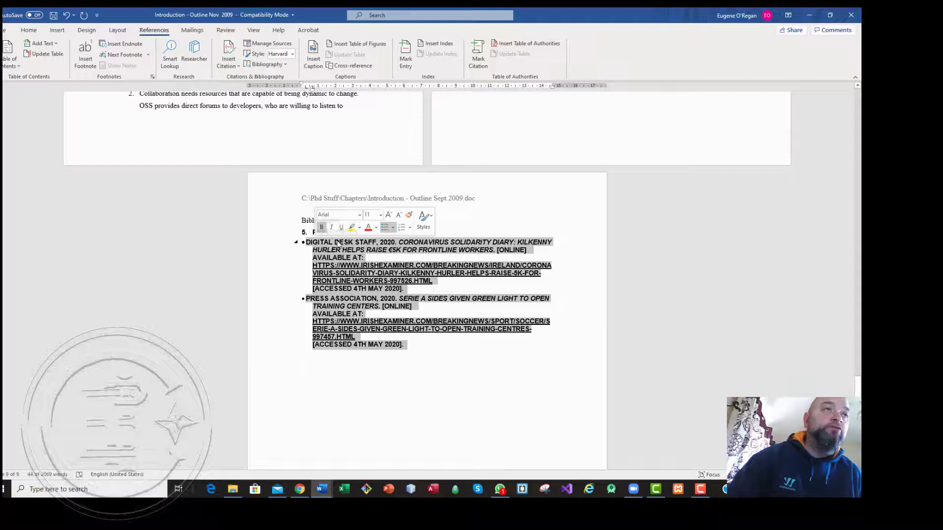
right_click(337, 243)
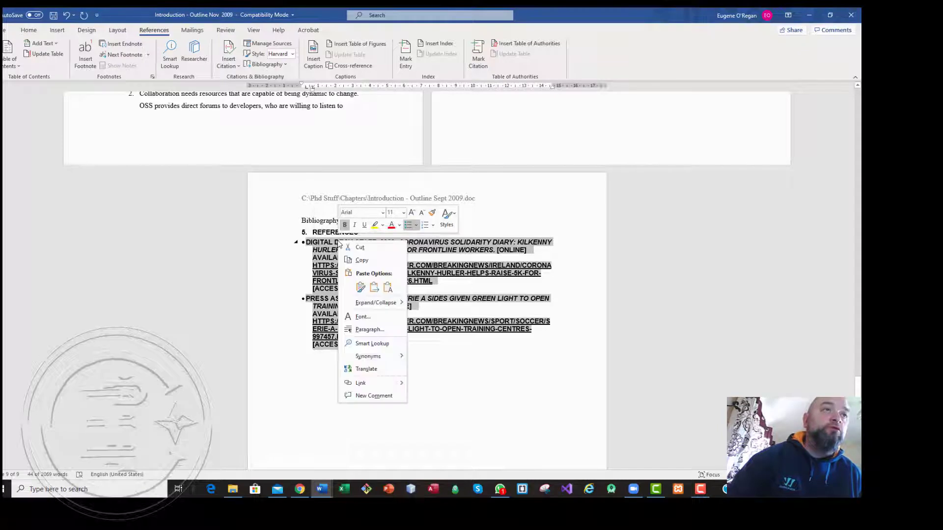
click(479, 398)
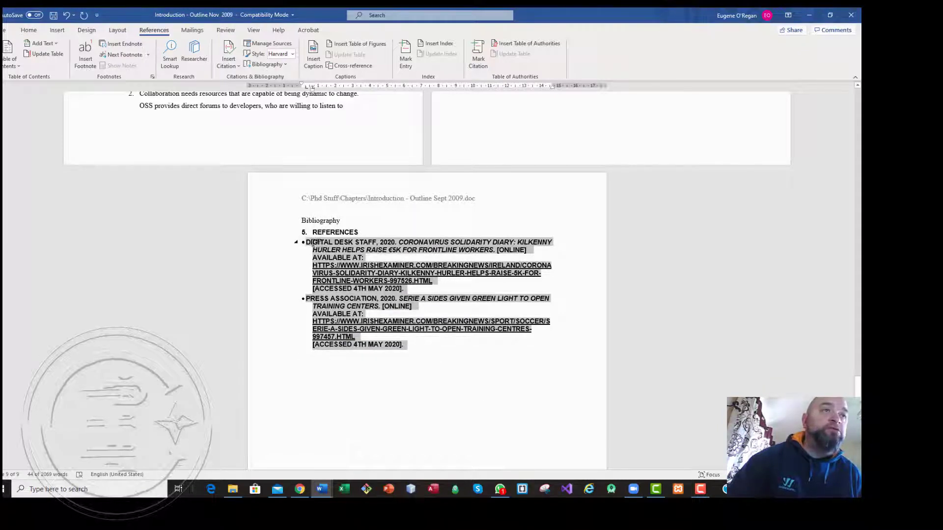
Insert the built-in References bibliography and select its duplicate REFERENCES heading
click(283, 64)
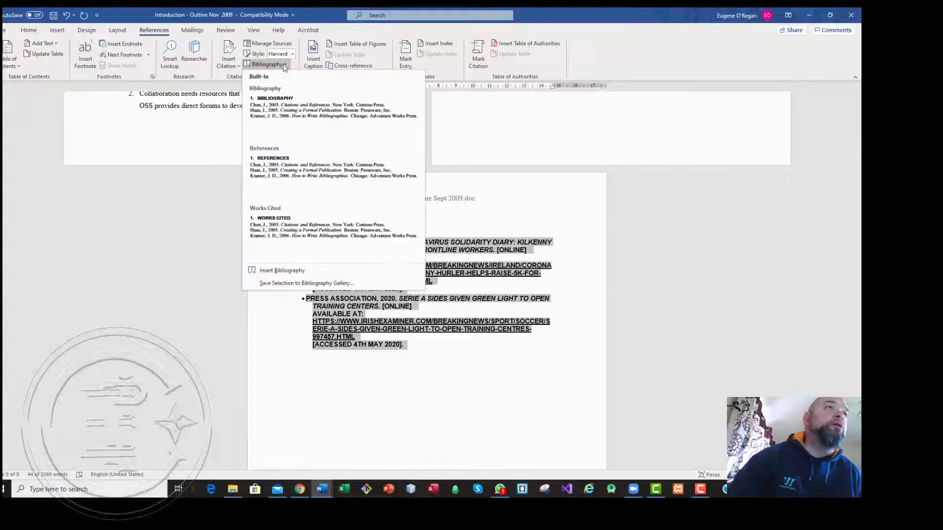
click(272, 162)
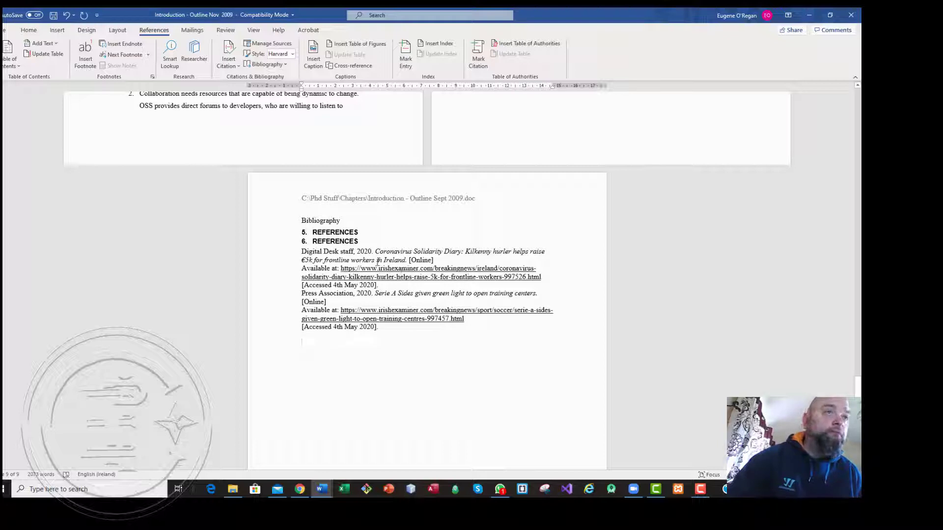
drag(377, 261, 399, 261)
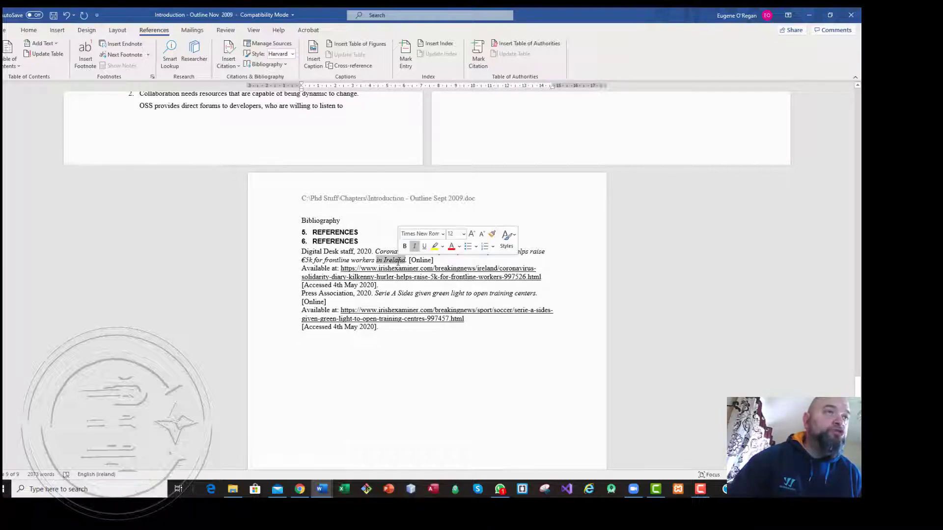
click(321, 252)
drag(301, 233, 364, 232)
Delete the duplicate REFERENCES heading and bullet the two regenerated references
key(Delete)
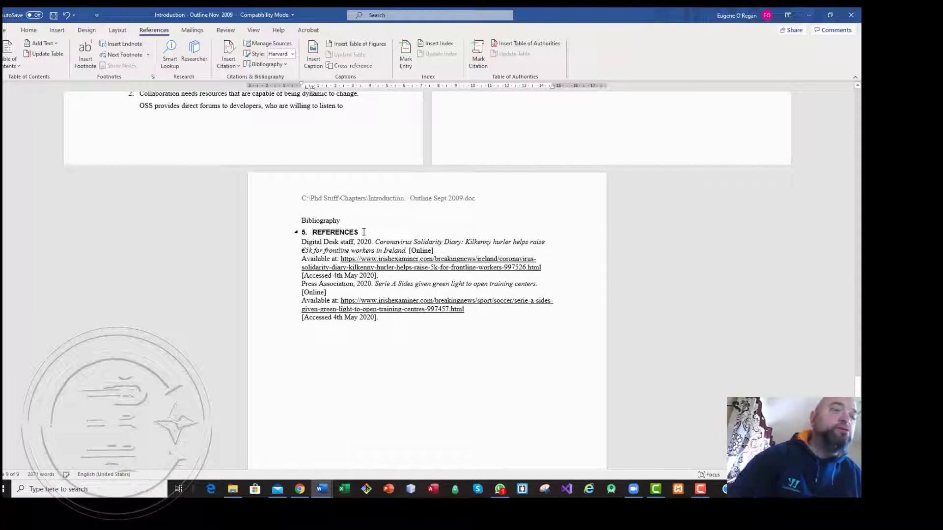
drag(301, 241, 390, 320)
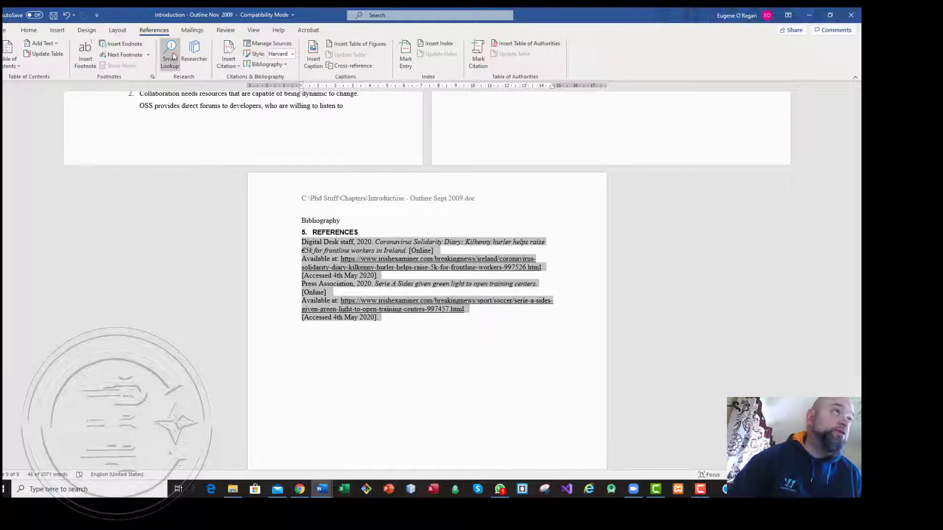
click(30, 31)
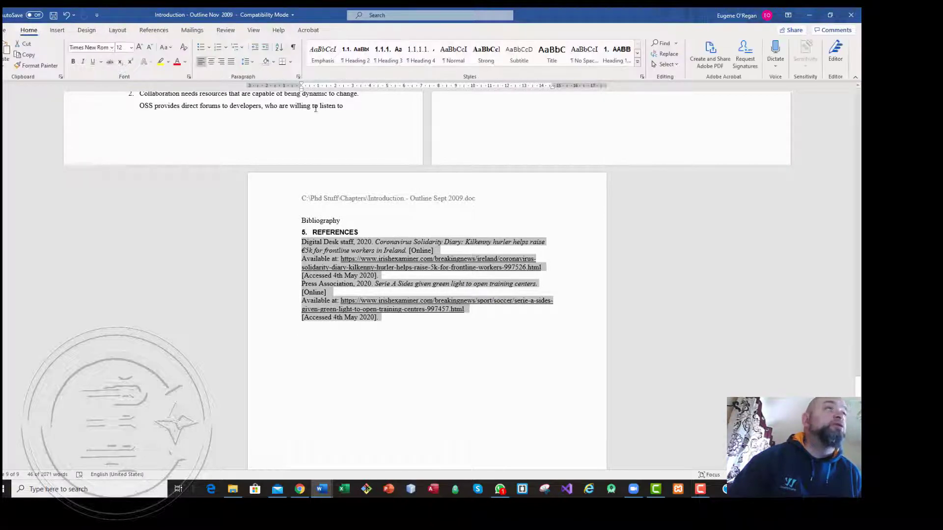
click(219, 52)
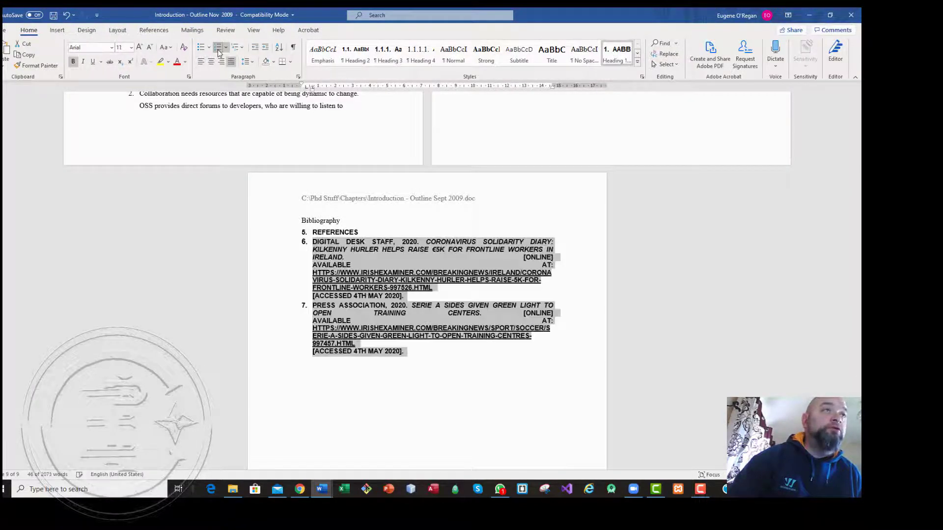
click(67, 16)
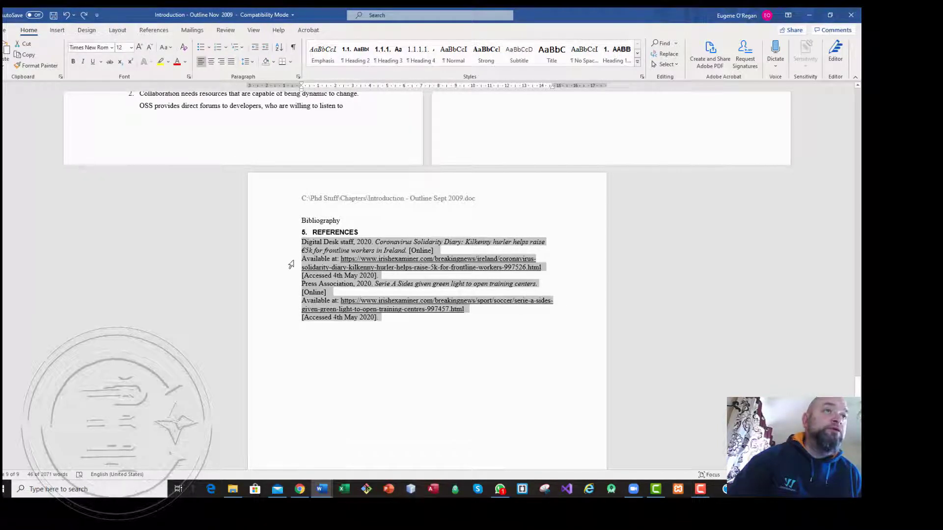
click(201, 47)
click(469, 362)
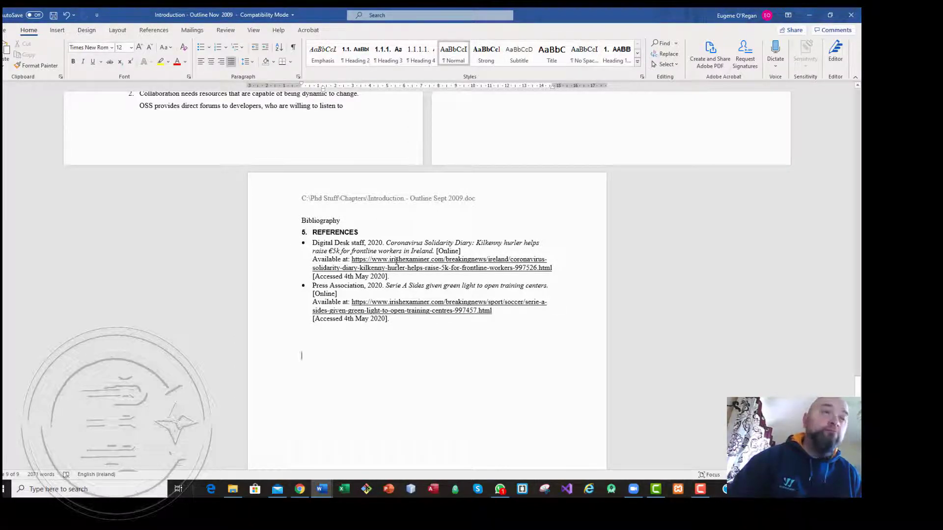
click(450, 350)
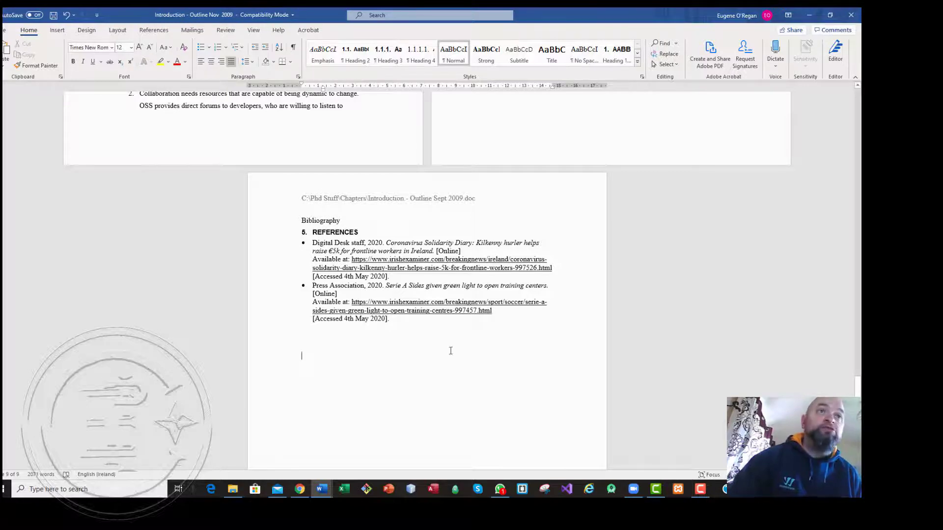
scroll(435, 259, up, 3)
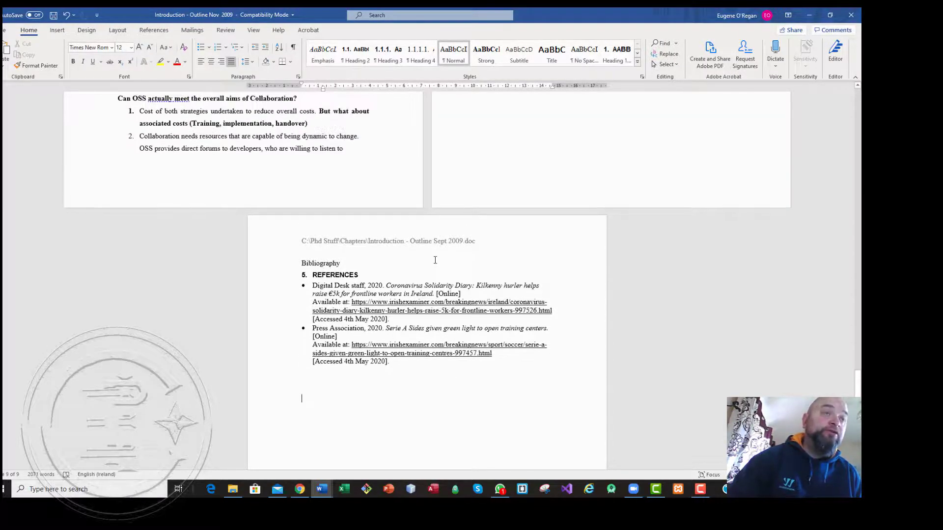
scroll(433, 276, up, 8)
scroll(430, 290, down, 9)
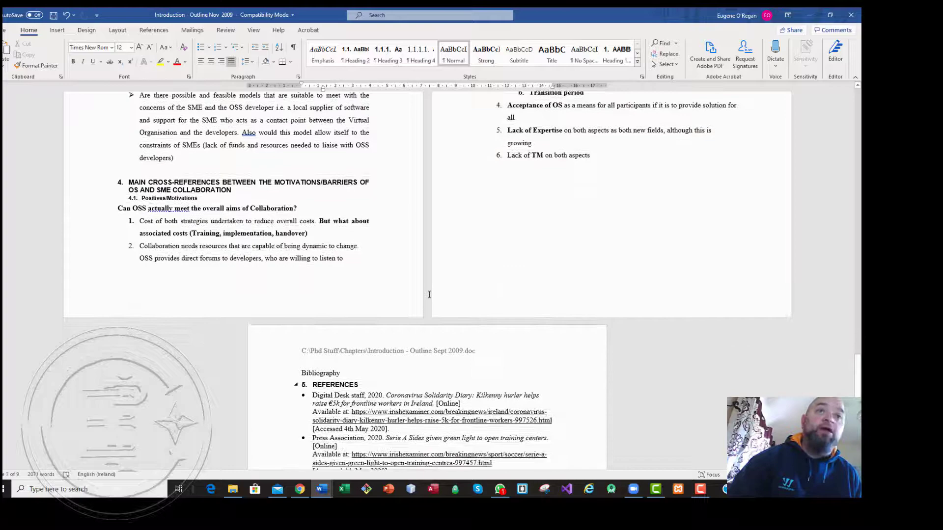
scroll(428, 295, down, 1)
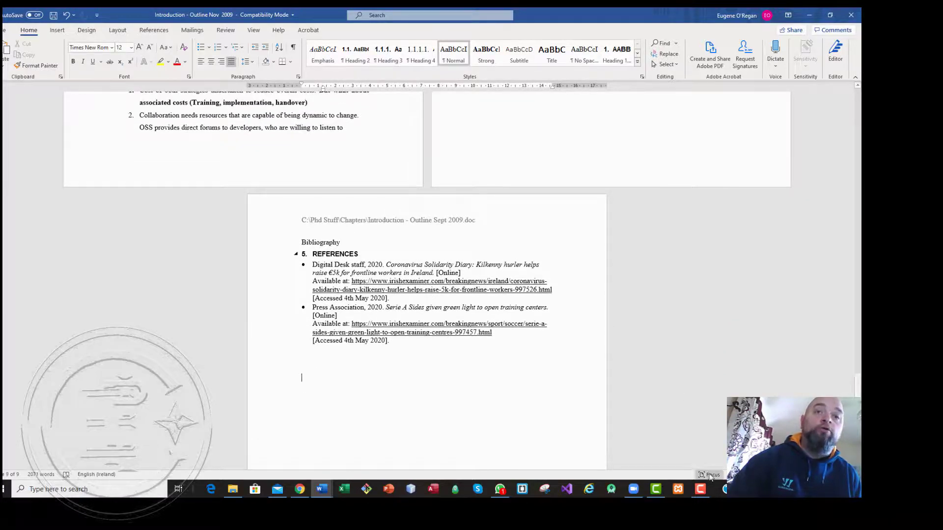